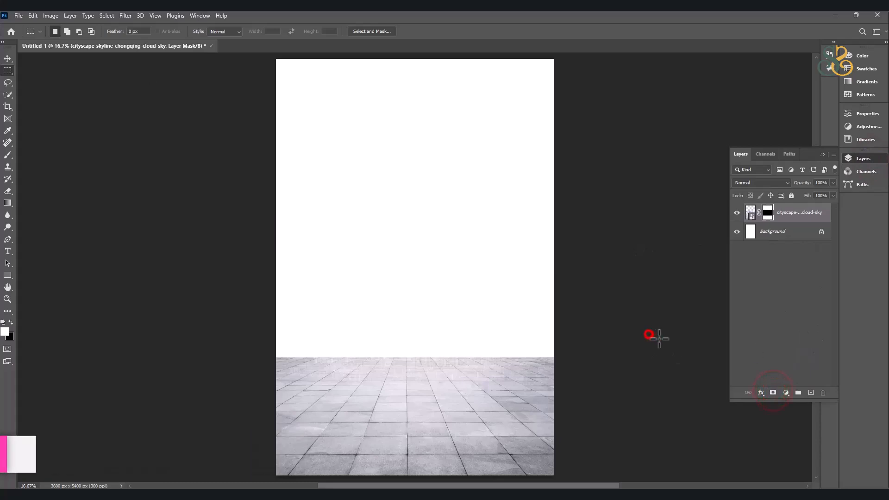
Place the embedded mountainous Azores landscape image directly above the Background layer, beneath the masked cityscape floor layer.
{"action": "left_click", "coordinate": [19, 15]}
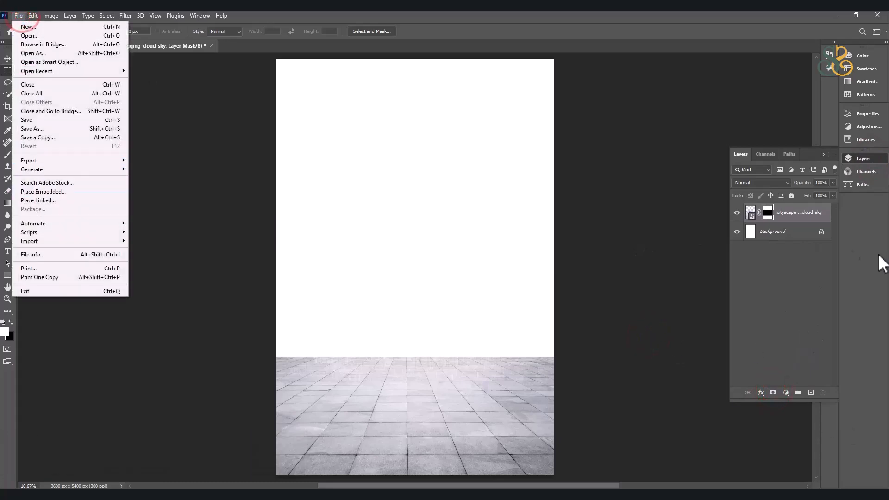
{"action": "left_click", "coordinate": [798, 231]}
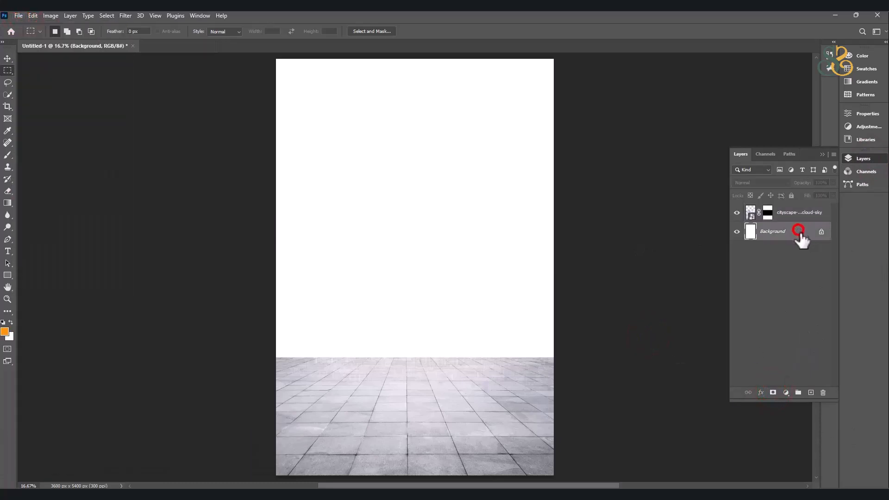
{"action": "left_click", "coordinate": [8, 60]}
{"action": "left_click", "coordinate": [19, 16]}
{"action": "left_click", "coordinate": [51, 195]}
{"action": "left_click", "coordinate": [367, 123]}
{"action": "double_click", "coordinate": [367, 123]}
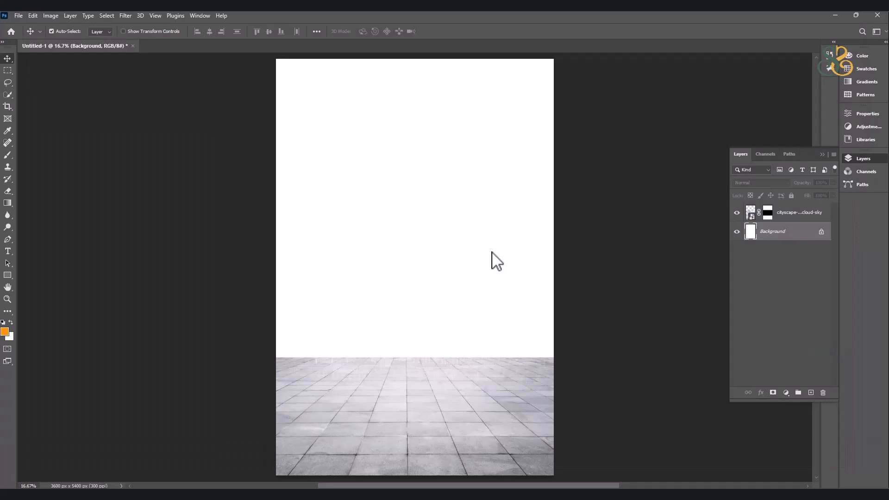
Scale down and shift the landscape so it fills the area above the tiled floor, and commit the placement.
{"action": "left_click_drag", "start_coordinate": [414, 175], "coordinate": [477, 25]}
{"action": "scroll", "coordinate": [482, 145], "scroll_direction": "down", "scroll_amount": 3}
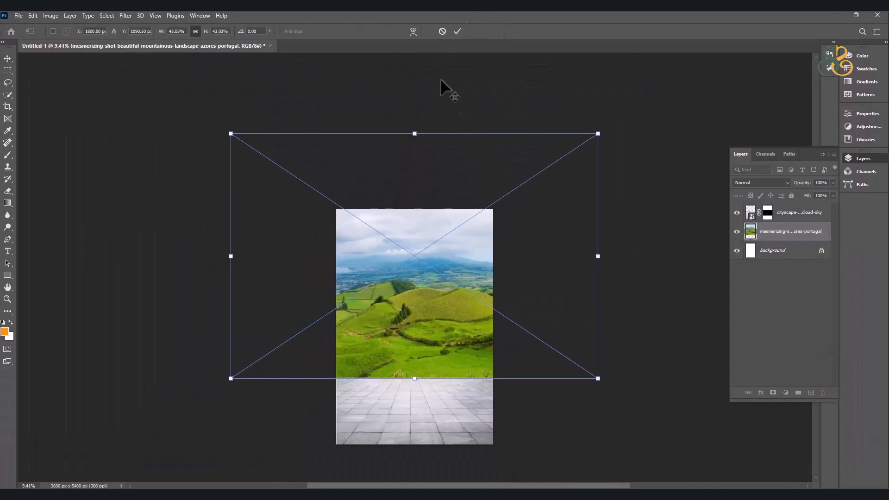
{"action": "left_click_drag", "start_coordinate": [415, 133], "coordinate": [420, 190]}
{"action": "left_click_drag", "start_coordinate": [467, 300], "coordinate": [488, 299]}
{"action": "key", "text": "Return"}
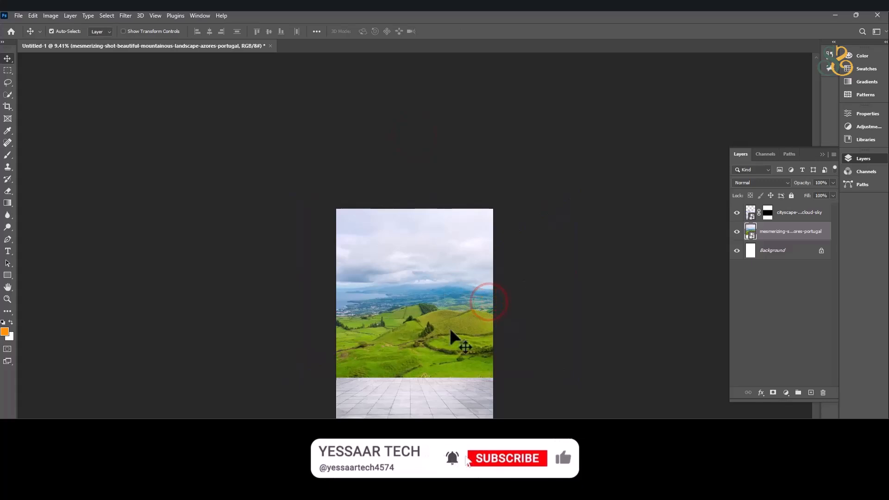
{"action": "scroll", "coordinate": [429, 385], "scroll_direction": "up", "scroll_amount": 2}
{"action": "left_click_drag", "start_coordinate": [435, 359], "coordinate": [436, 326]}
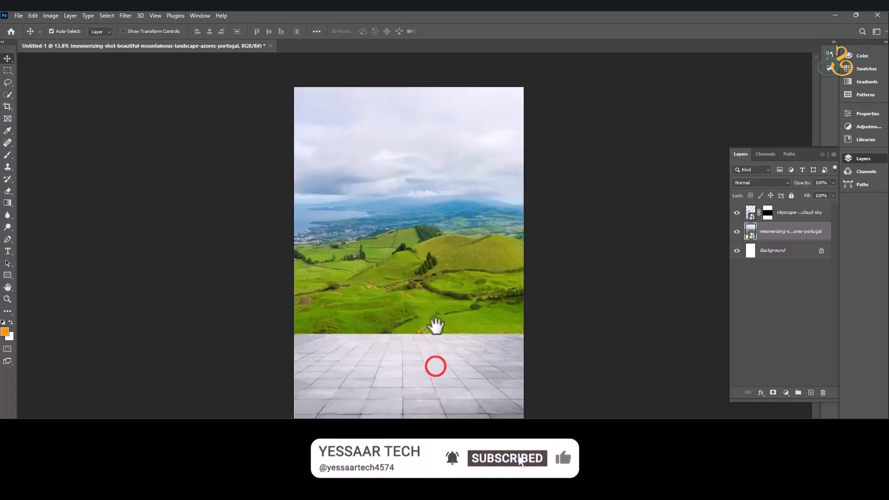
Place the white concrete terrace railing image above the landscape layer, positioning it just above the tiled floor.
{"action": "left_click", "coordinate": [16, 16]}
{"action": "left_click", "coordinate": [50, 190]}
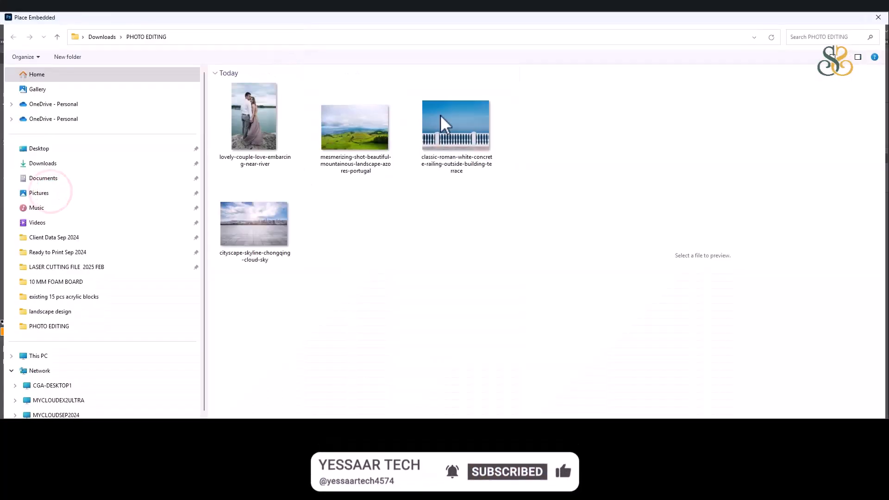
{"action": "double_click", "coordinate": [467, 111]}
{"action": "left_click_drag", "start_coordinate": [453, 280], "coordinate": [435, 279]}
{"action": "left_click_drag", "start_coordinate": [526, 252], "coordinate": [519, 250]}
{"action": "double_click", "coordinate": [480, 285]}
Rasterize the railing layer, delete its floor strip beneath the railing base with a rectangular marquee selection, and deselect.
{"action": "scroll", "coordinate": [447, 316], "scroll_direction": "up", "scroll_amount": 7}
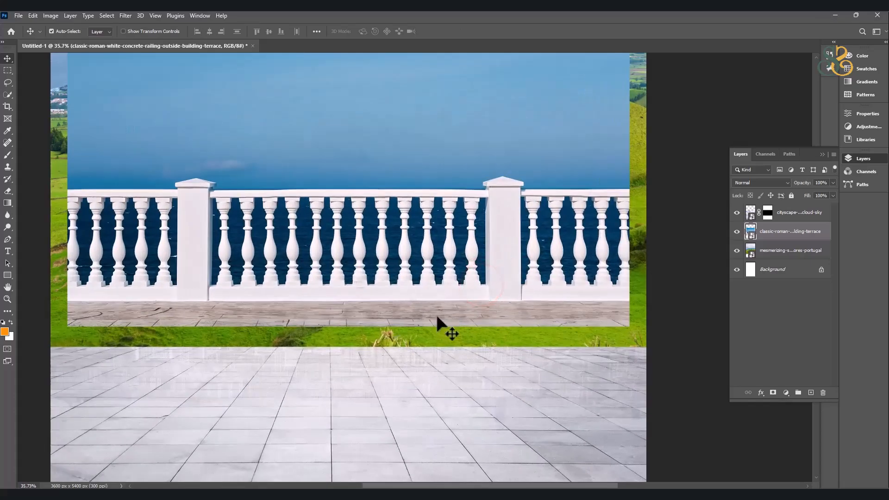
{"action": "left_click_drag", "start_coordinate": [382, 304], "coordinate": [379, 263]}
{"action": "left_click", "coordinate": [9, 70]}
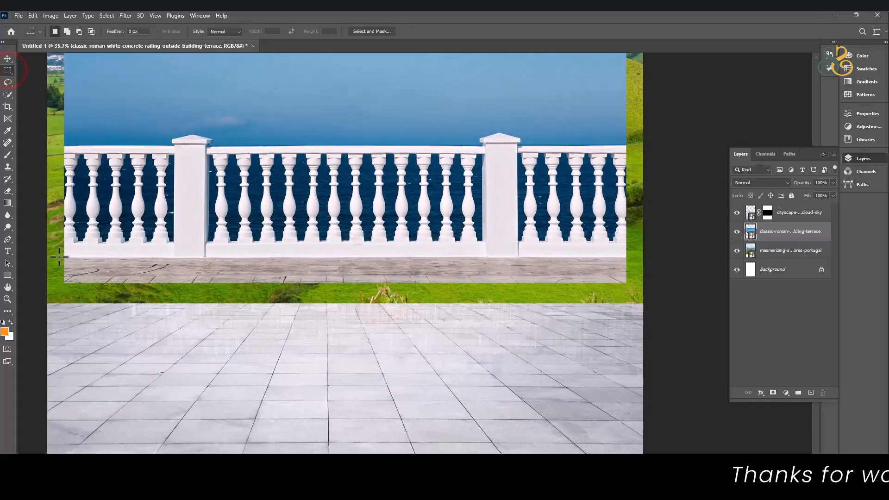
{"action": "left_click_drag", "start_coordinate": [335, 320], "coordinate": [659, 330]}
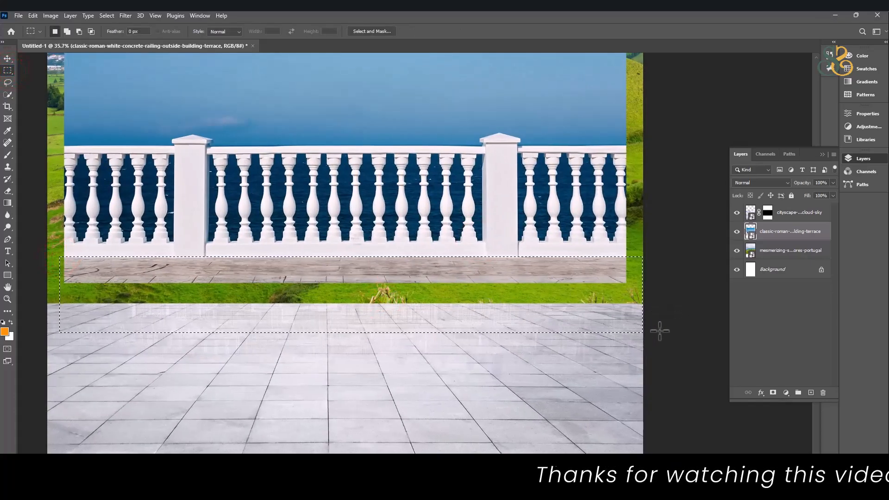
{"action": "key", "text": "Delete"}
{"action": "left_click", "coordinate": [462, 194]}
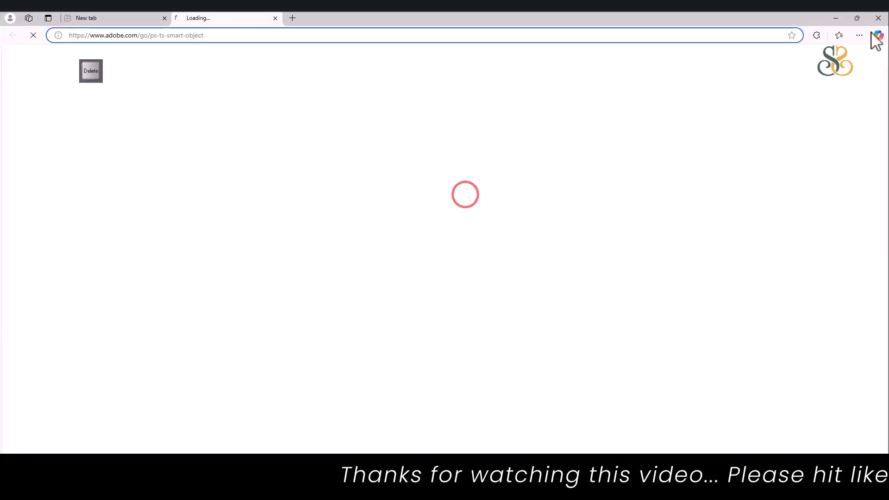
{"action": "left_click", "coordinate": [878, 15]}
{"action": "right_click", "coordinate": [782, 233]}
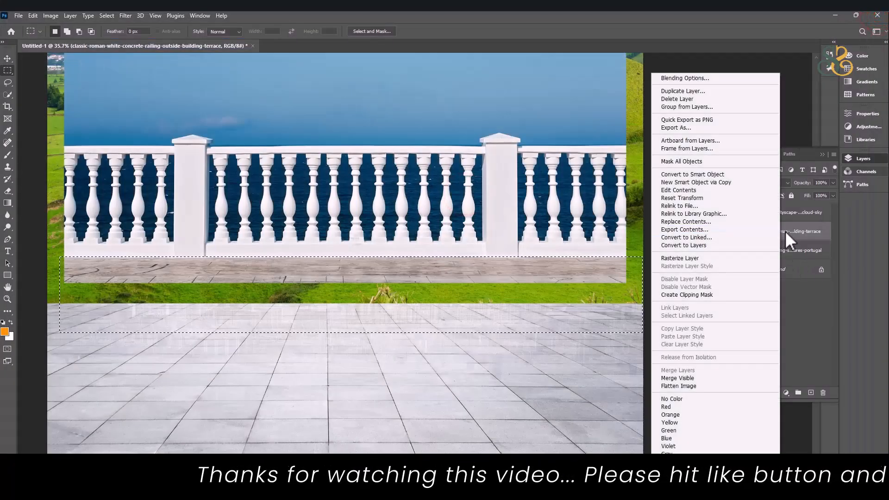
{"action": "left_click", "coordinate": [733, 258]}
{"action": "key", "text": "Delete"}
{"action": "key", "text": "ctrl+d"}
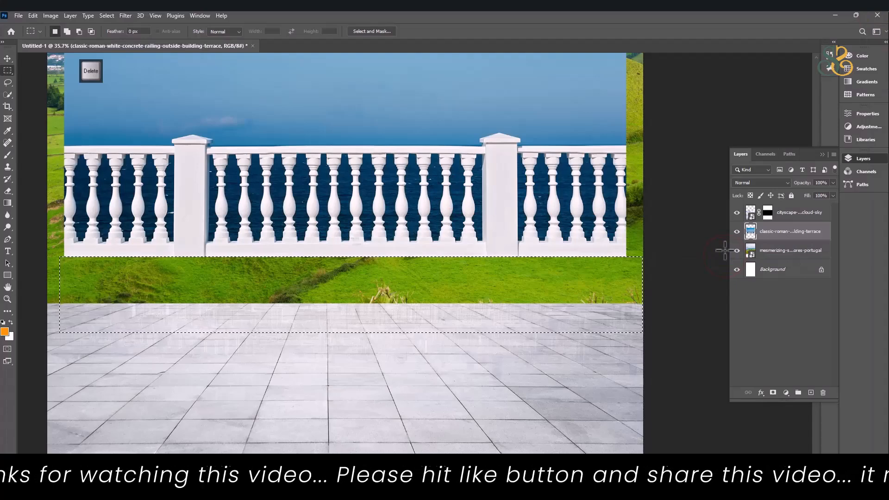
Move the railing down so its base rests on the back edge of the tiled floor.
{"action": "left_click", "coordinate": [7, 59]}
{"action": "mouse_move", "coordinate": [333, 198]}
{"action": "left_mouse_down"}
{"action": "mouse_move", "coordinate": [324, 204]}
{"action": "mouse_move", "coordinate": [329, 214]}
{"action": "left_mouse_up"}
{"action": "scroll", "coordinate": [340, 199], "scroll_direction": "down", "scroll_amount": 1}
{"action": "scroll", "coordinate": [340, 199], "scroll_direction": "down", "scroll_amount": 1}
{"action": "left_click_drag", "start_coordinate": [440, 192], "coordinate": [447, 320]}
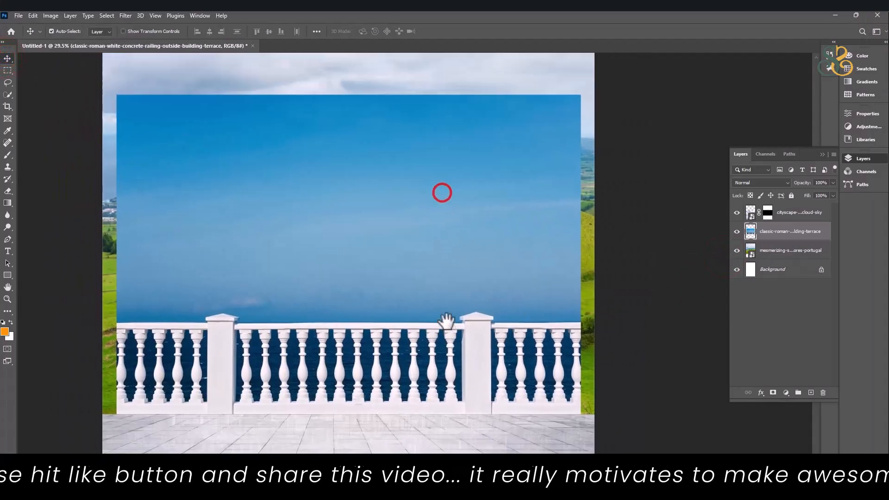
Trace a Pen tool path along the railing's upper edge from its left end around the left post's cap.
{"action": "scroll", "coordinate": [123, 313], "scroll_direction": "up", "scroll_amount": 15}
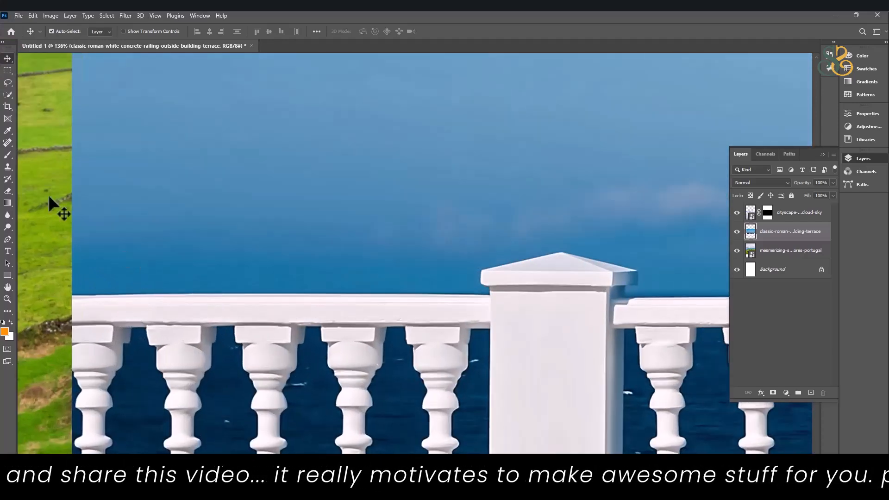
{"action": "left_click", "coordinate": [8, 240]}
{"action": "key", "text": "Caps_Lock"}
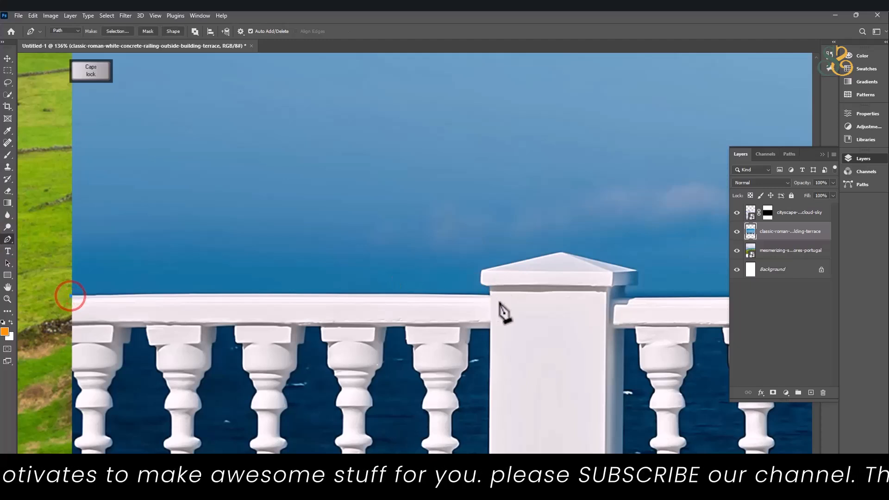
{"action": "scroll", "coordinate": [495, 303], "scroll_direction": "up", "scroll_amount": 10}
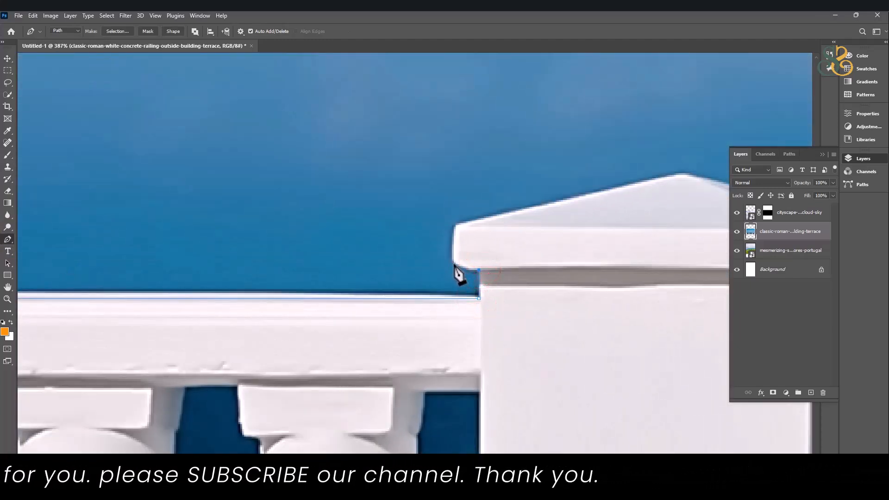
{"action": "left_click", "coordinate": [454, 227]}
{"action": "left_click_drag", "start_coordinate": [487, 212], "coordinate": [246, 267]}
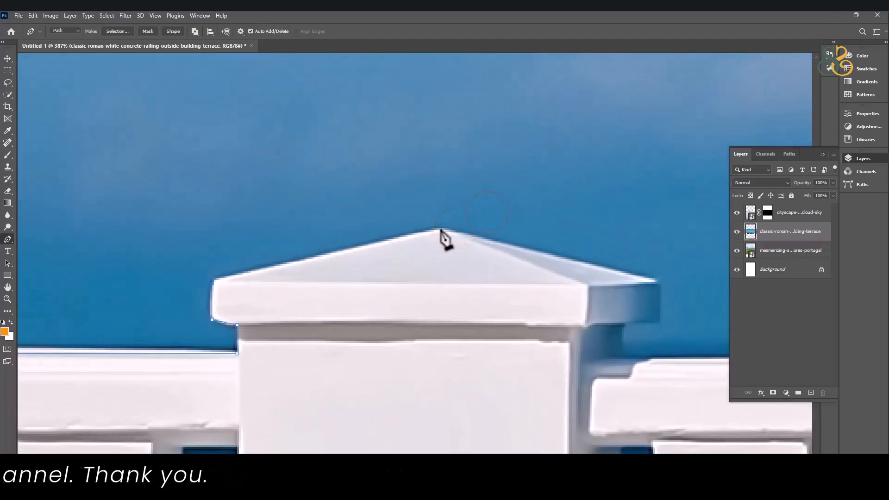
{"action": "left_click_drag", "start_coordinate": [558, 272], "coordinate": [441, 251]}
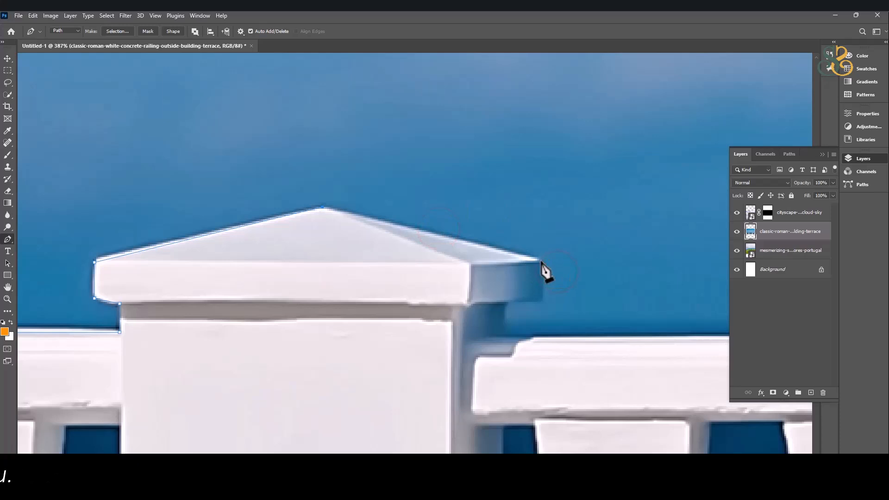
{"action": "left_click", "coordinate": [541, 261]}
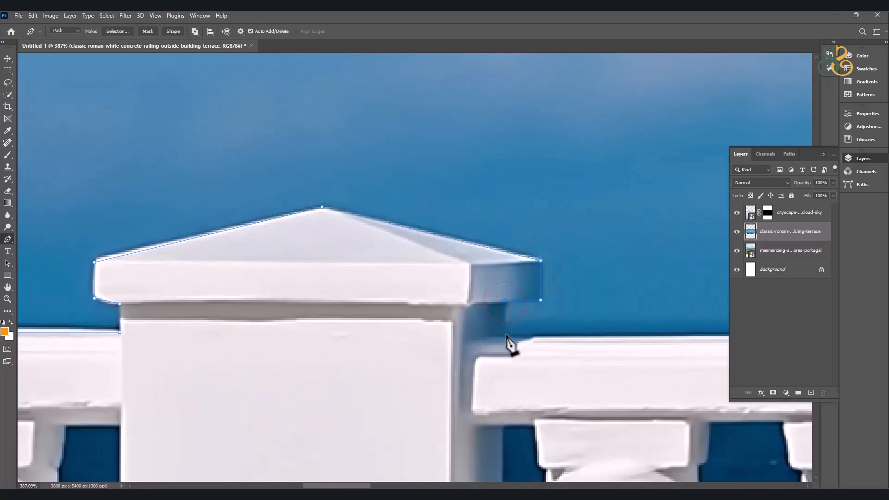
{"action": "left_click_drag", "start_coordinate": [545, 307], "coordinate": [486, 204]}
Continue the path along the top edge of the middle rail to the right post.
{"action": "scroll", "coordinate": [491, 211], "scroll_direction": "down", "scroll_amount": 5}
{"action": "left_click_drag", "start_coordinate": [568, 212], "coordinate": [430, 211]}
{"action": "left_click_drag", "start_coordinate": [476, 210], "coordinate": [417, 207]}
{"action": "left_click_drag", "start_coordinate": [465, 204], "coordinate": [410, 207]}
{"action": "left_click_drag", "start_coordinate": [421, 204], "coordinate": [398, 211]}
{"action": "left_click_drag", "start_coordinate": [448, 208], "coordinate": [414, 206]}
{"action": "left_click_drag", "start_coordinate": [446, 208], "coordinate": [411, 207]}
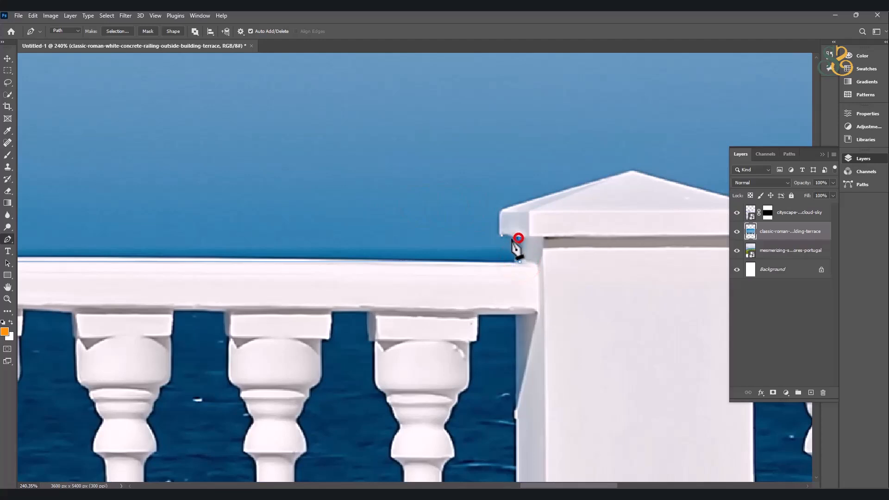
Continue the path around the right post's cap and along the rail to the image's right edge.
{"action": "left_click_drag", "start_coordinate": [620, 183], "coordinate": [432, 222]}
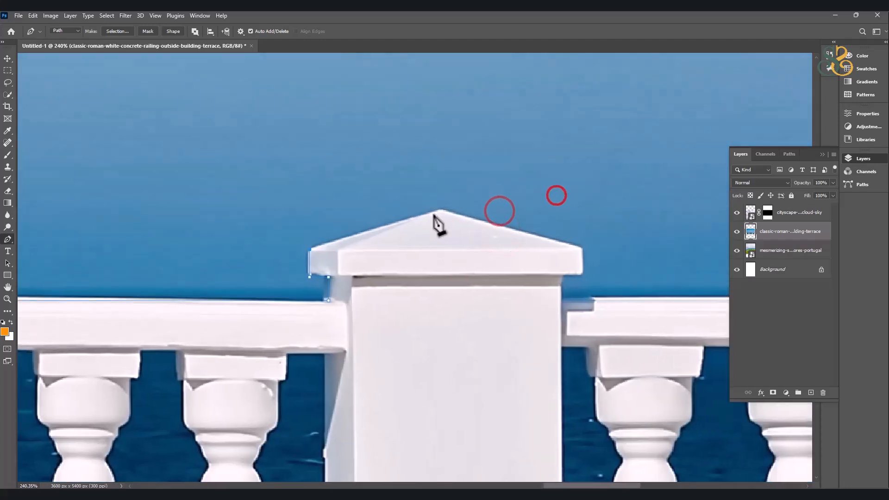
{"action": "left_click_drag", "start_coordinate": [516, 228], "coordinate": [369, 200]}
{"action": "left_click", "coordinate": [438, 224]}
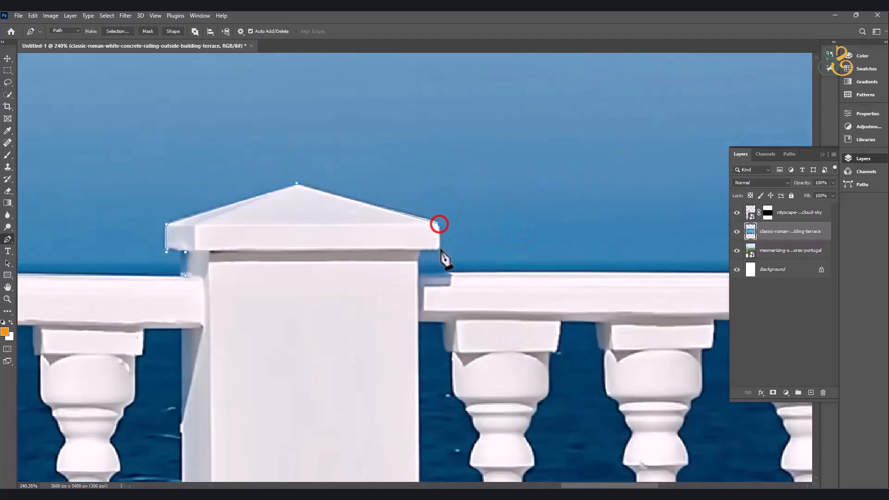
{"action": "left_click", "coordinate": [420, 272]}
{"action": "left_click_drag", "start_coordinate": [548, 280], "coordinate": [330, 251]}
{"action": "left_click_drag", "start_coordinate": [329, 251], "coordinate": [311, 257]}
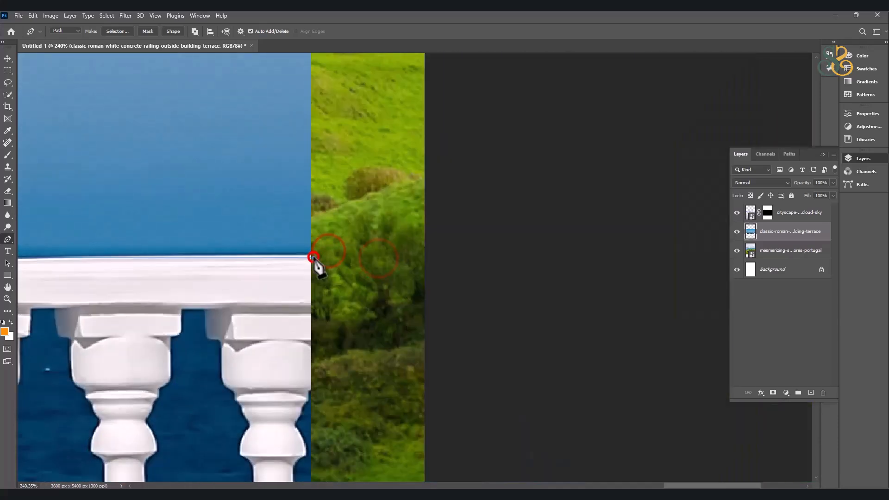
Close the path with a loop around the entire blue sky above the railing.
{"action": "scroll", "coordinate": [352, 214], "scroll_direction": "down", "scroll_amount": 15}
{"action": "left_click_drag", "start_coordinate": [324, 170], "coordinate": [471, 253]}
{"action": "scroll", "coordinate": [471, 251], "scroll_direction": "down", "scroll_amount": 3}
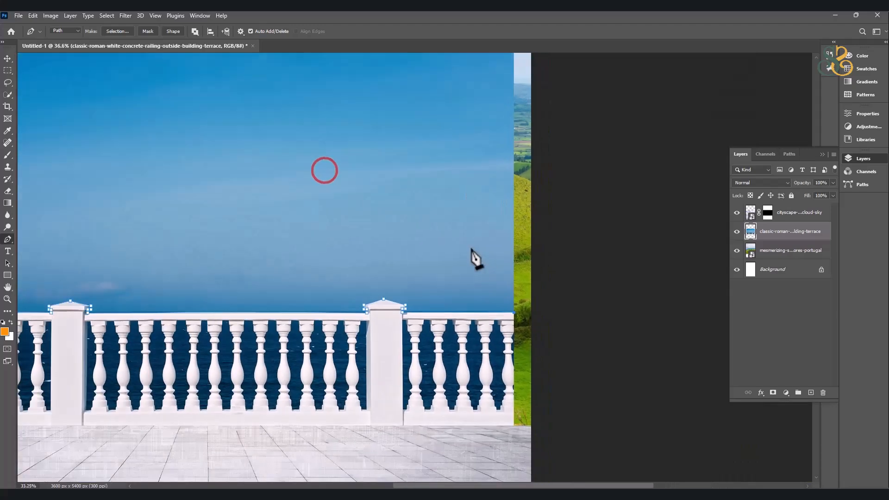
{"action": "scroll", "coordinate": [463, 231], "scroll_direction": "down", "scroll_amount": 2}
{"action": "left_click", "coordinate": [526, 84]}
{"action": "left_click", "coordinate": [380, 72]}
{"action": "left_click", "coordinate": [120, 80]}
{"action": "left_click", "coordinate": [47, 107]}
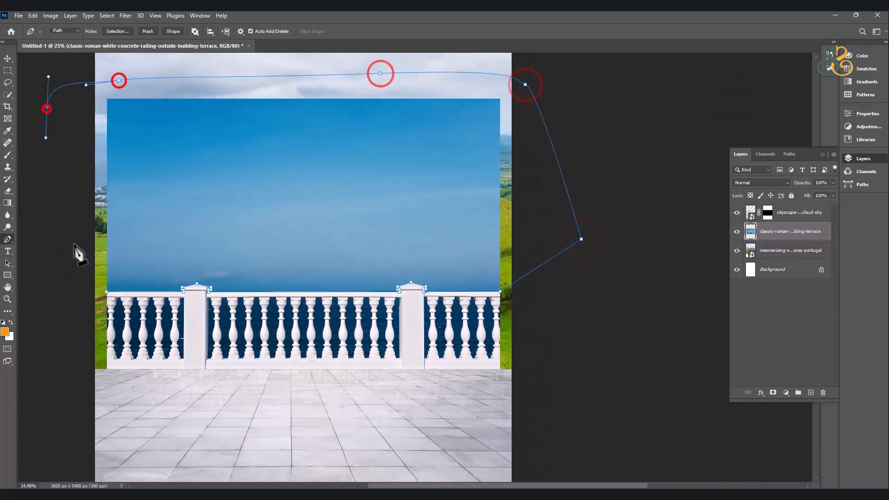
{"action": "left_click", "coordinate": [105, 291]}
Convert the closed path to a selection, delete the sky from the railing layer, and deselect.
{"action": "key", "text": "ctrl+Return"}
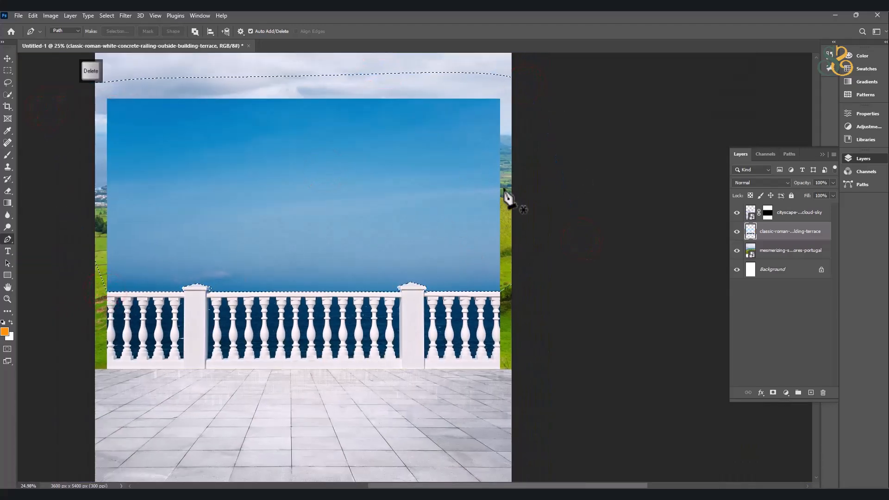
{"action": "key", "text": "Delete"}
{"action": "key", "text": "ctrl+d"}
Select the blue sea areas between the balusters of the left railing section with the Quick Selection tool.
{"action": "scroll", "coordinate": [173, 345], "scroll_direction": "up", "scroll_amount": 3}
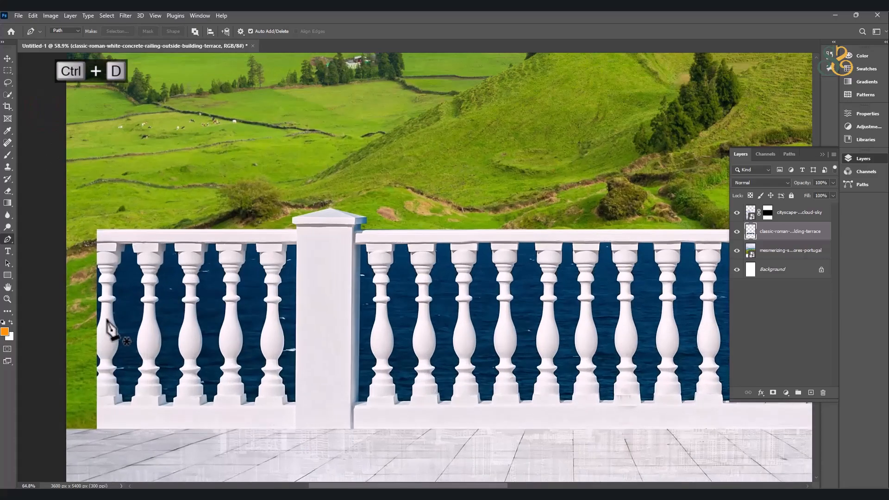
{"action": "scroll", "coordinate": [169, 280], "scroll_direction": "up", "scroll_amount": 3}
{"action": "key", "text": "space"}
{"action": "left_click_drag", "start_coordinate": [272, 309], "coordinate": [267, 222]}
{"action": "left_click", "coordinate": [8, 94]}
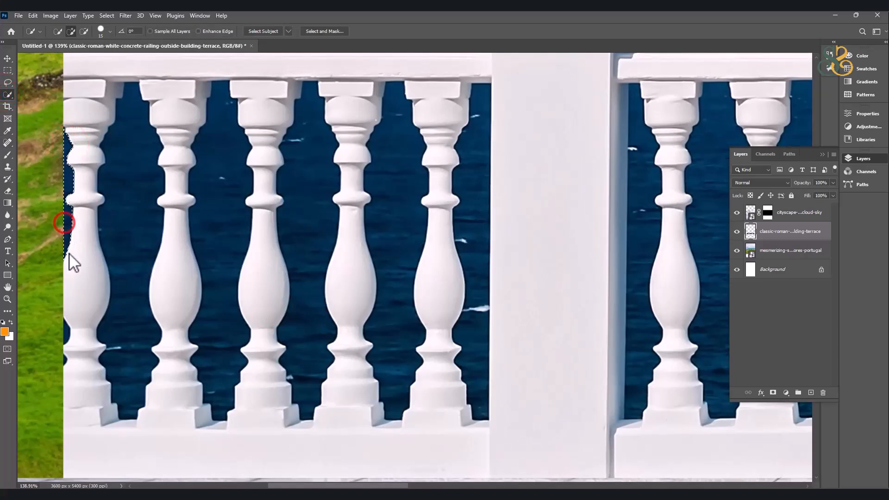
{"action": "left_click", "coordinate": [61, 321]}
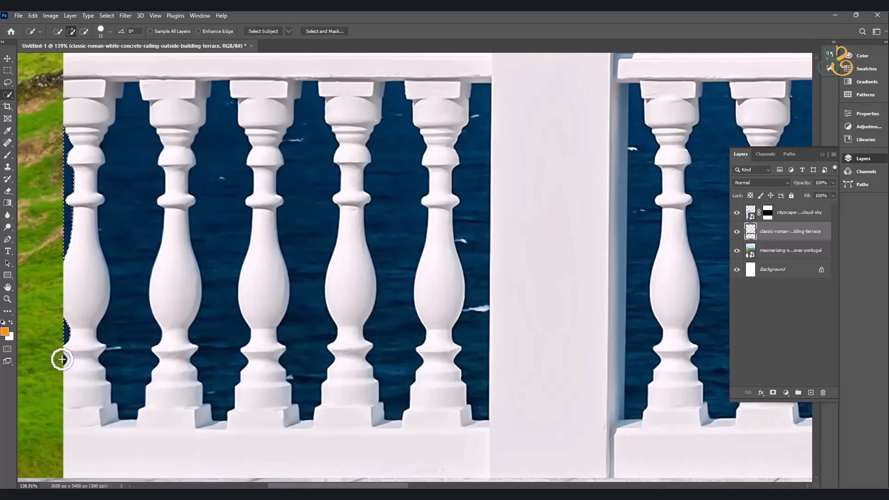
{"action": "left_click", "coordinate": [218, 367]}
{"action": "left_click", "coordinate": [310, 369]}
{"action": "left_click", "coordinate": [398, 360]}
Refine the sea selection along the left post's edge by adding missed water and subtracting the post's surface.
{"action": "mouse_move", "coordinate": [481, 118]}
{"action": "left_mouse_down"}
{"action": "mouse_move", "coordinate": [494, 352]}
{"action": "mouse_move", "coordinate": [507, 279]}
{"action": "mouse_move", "coordinate": [473, 368]}
{"action": "mouse_move", "coordinate": [476, 323]}
{"action": "mouse_move", "coordinate": [503, 373]}
{"action": "mouse_move", "coordinate": [500, 292]}
{"action": "left_mouse_up"}
{"action": "left_click", "coordinate": [477, 312]}
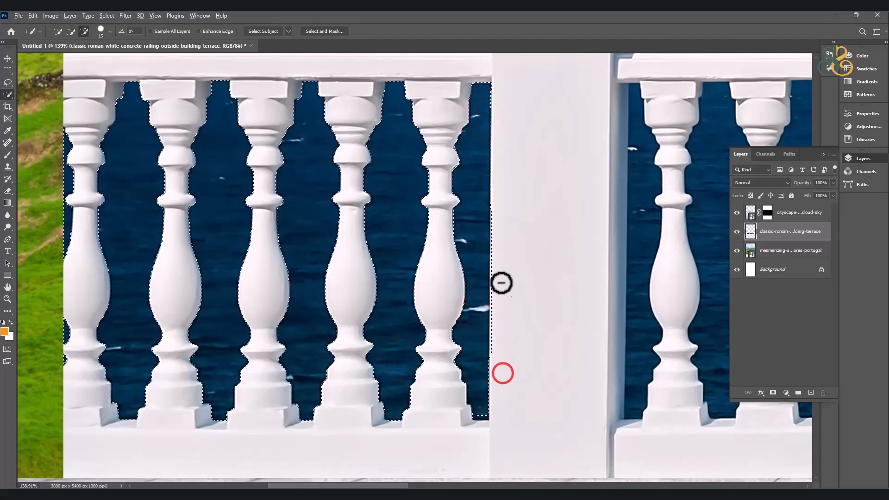
{"action": "left_click", "coordinate": [495, 357], "text": "alt"}
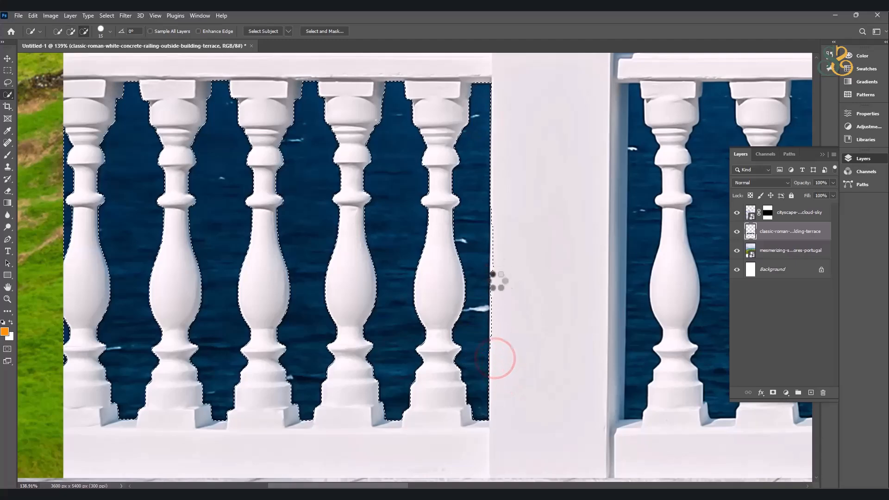
{"action": "left_click", "coordinate": [492, 210], "text": "alt"}
{"action": "mouse_move", "coordinate": [478, 333]}
{"action": "left_mouse_down"}
{"action": "mouse_move", "coordinate": [479, 184]}
{"action": "mouse_move", "coordinate": [489, 207]}
{"action": "mouse_move", "coordinate": [483, 230]}
{"action": "left_mouse_up"}
{"action": "left_click_drag", "start_coordinate": [484, 303], "coordinate": [487, 324]}
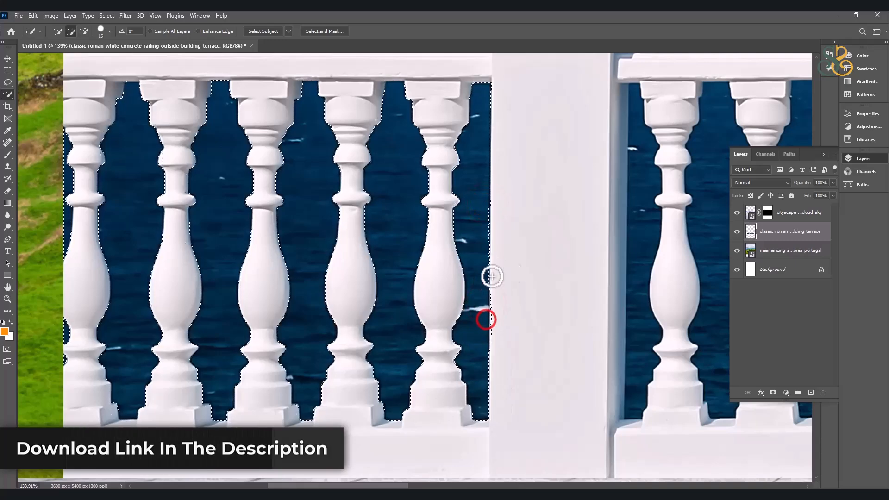
Add the first sea gaps of the middle railing section, just past the left post, to the selection.
{"action": "scroll", "coordinate": [484, 278], "scroll_direction": "down", "scroll_amount": 5}
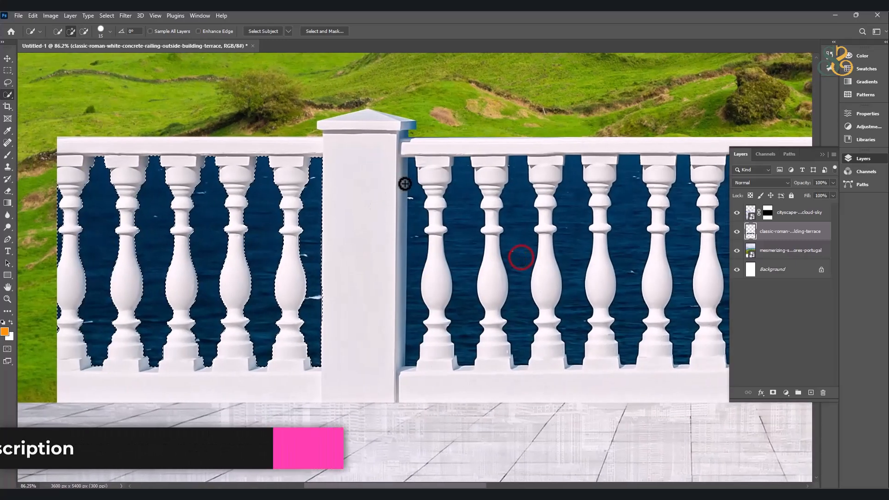
{"action": "left_click", "coordinate": [412, 187]}
{"action": "left_click", "coordinate": [469, 193]}
{"action": "left_click", "coordinate": [514, 208]}
{"action": "left_click", "coordinate": [577, 204]}
{"action": "key", "text": "space"}
{"action": "left_click_drag", "start_coordinate": [627, 221], "coordinate": [422, 237]}
Add the remaining sea gaps of the middle railing section, up to the right post, to the selection.
{"action": "left_click", "coordinate": [494, 210]}
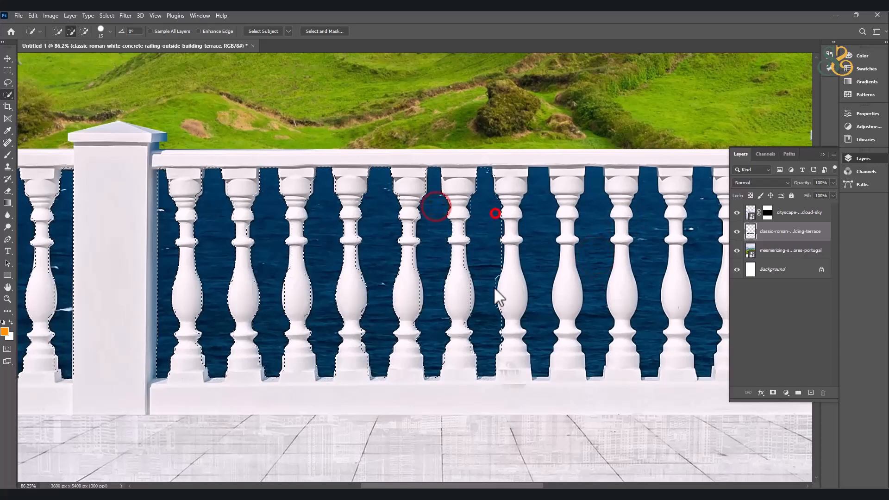
{"action": "left_click", "coordinate": [542, 222]}
{"action": "left_click", "coordinate": [598, 229]}
{"action": "key", "text": "space"}
{"action": "left_click_drag", "start_coordinate": [595, 292], "coordinate": [427, 295]}
{"action": "left_click", "coordinate": [432, 204]}
{"action": "left_click", "coordinate": [534, 218]}
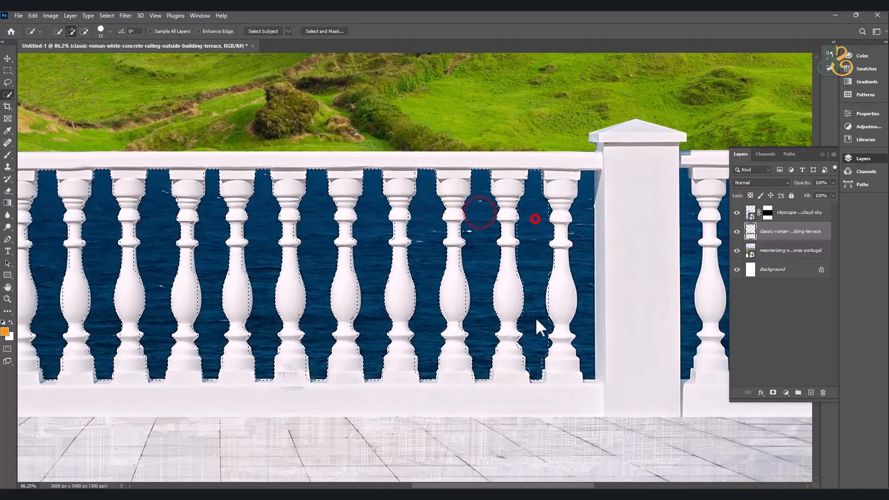
{"action": "left_click", "coordinate": [587, 227]}
Add the sea gaps beside and beyond the right post to the selection, through to the railing's end.
{"action": "key", "text": "space"}
{"action": "left_click_drag", "start_coordinate": [605, 341], "coordinate": [263, 347]}
{"action": "left_click", "coordinate": [344, 223]}
{"action": "left_click", "coordinate": [455, 233]}
{"action": "left_click", "coordinate": [510, 228]}
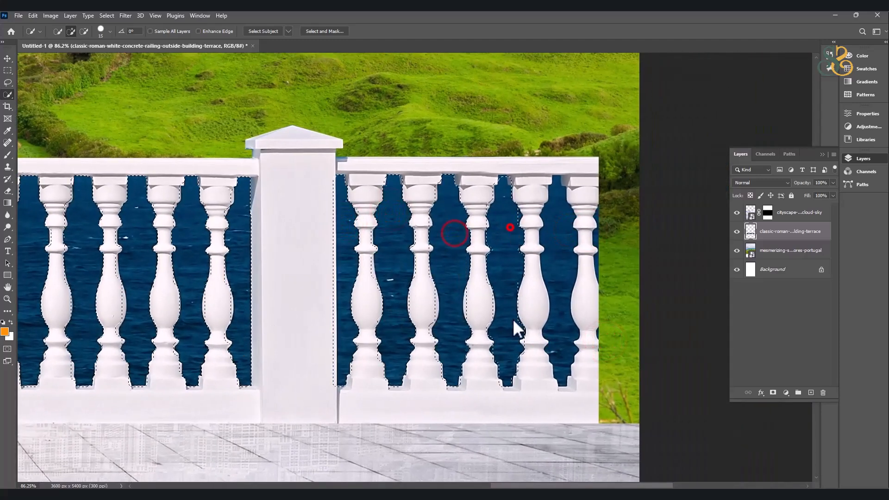
Delete the selected sea areas from the railing layer and deselect.
{"action": "scroll", "coordinate": [482, 313], "scroll_direction": "down", "scroll_amount": 5}
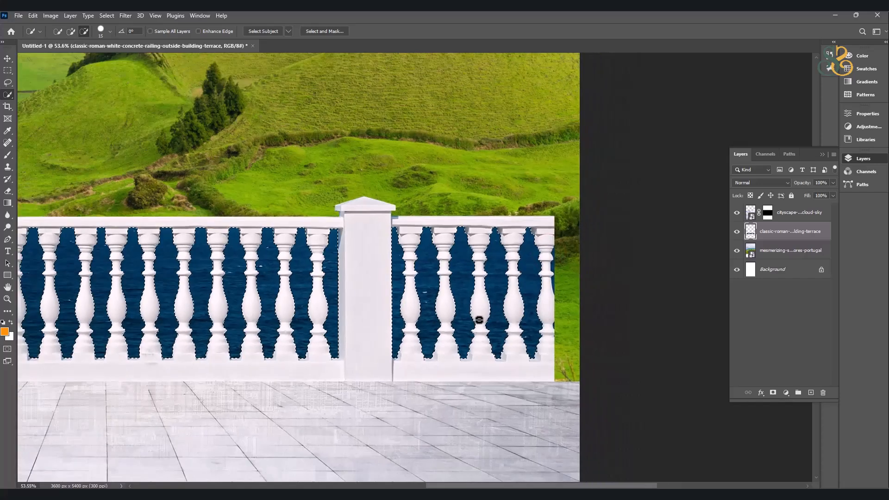
{"action": "key", "text": "Delete"}
{"action": "key", "text": "ctrl+d"}
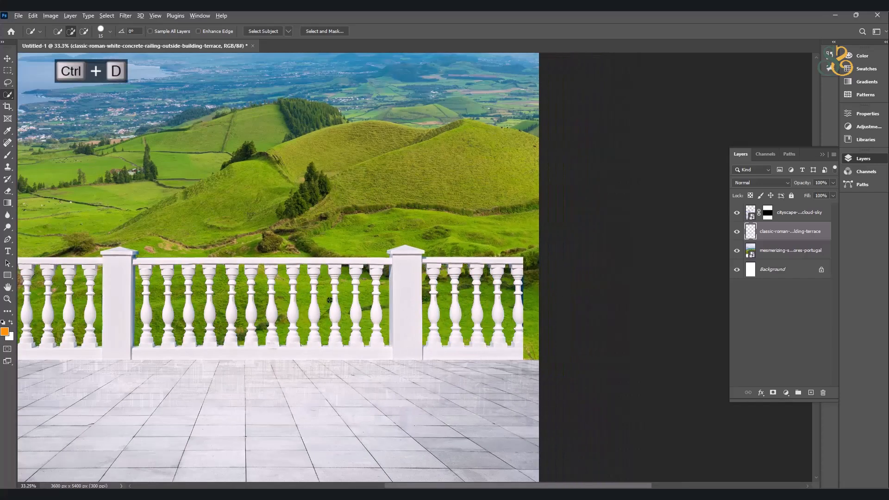
Shift the railing sideways and stretch it with Free Transform so it spans the full canvas width and meets the floor.
{"action": "scroll", "coordinate": [328, 295], "scroll_direction": "down", "scroll_amount": 2}
{"action": "left_click_drag", "start_coordinate": [327, 295], "coordinate": [370, 289]}
{"action": "left_click", "coordinate": [7, 59]}
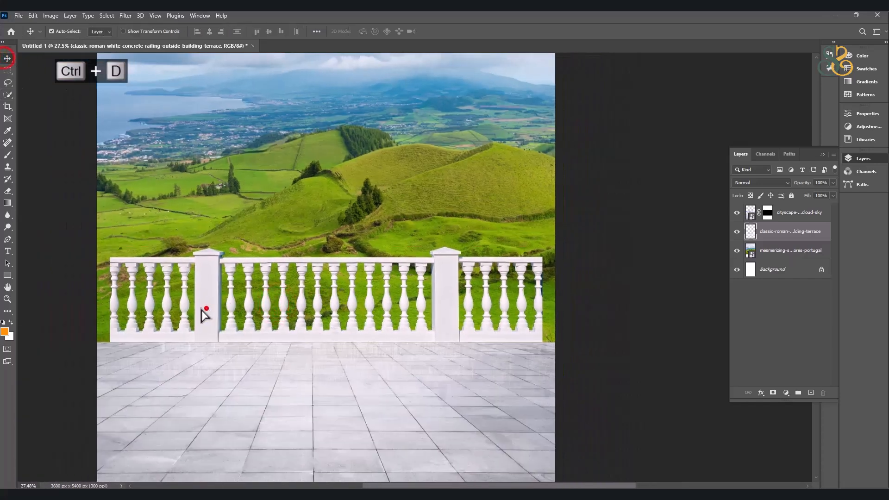
{"action": "left_click_drag", "start_coordinate": [208, 314], "coordinate": [190, 313]}
{"action": "key", "text": "ctrl+t"}
{"action": "left_click_drag", "start_coordinate": [524, 294], "coordinate": [578, 294]}
{"action": "left_click_drag", "start_coordinate": [458, 337], "coordinate": [467, 330]}
{"action": "double_click", "coordinate": [464, 324]}
Bring the railing layer to the front of the layer stack.
{"action": "scroll", "coordinate": [443, 310], "scroll_direction": "up", "scroll_amount": 3}
{"action": "left_click_drag", "start_coordinate": [483, 291], "coordinate": [484, 302]}
{"action": "key", "text": "ctrl+shift+bracketright"}
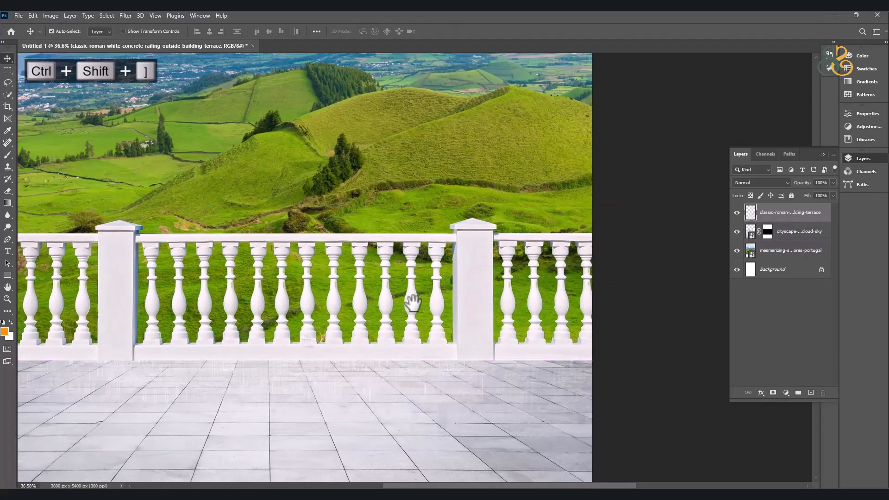
Move the landscape layer down so its hills sit lower behind the railing.
{"action": "scroll", "coordinate": [413, 302], "scroll_direction": "down", "scroll_amount": 3}
{"action": "scroll", "coordinate": [403, 204], "scroll_direction": "down", "scroll_amount": 3}
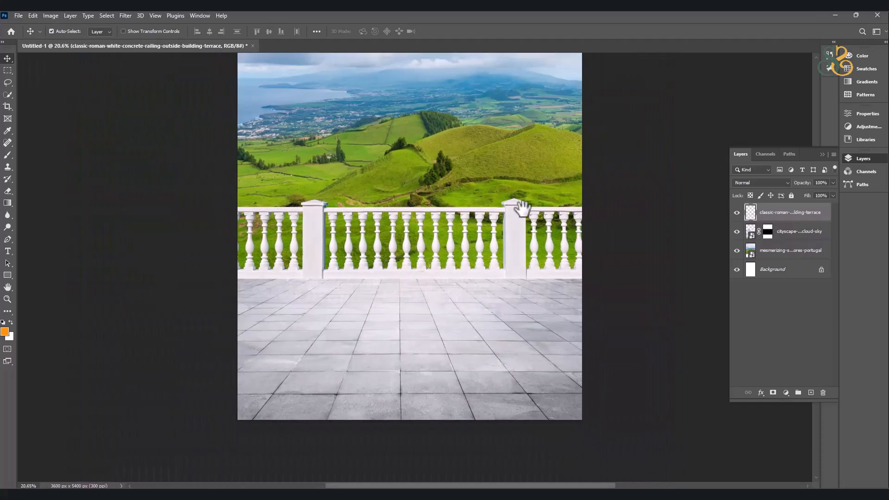
{"action": "left_click_drag", "start_coordinate": [581, 210], "coordinate": [510, 215]}
{"action": "left_click_drag", "start_coordinate": [421, 151], "coordinate": [423, 182]}
{"action": "scroll", "coordinate": [424, 181], "scroll_direction": "down", "scroll_amount": 4}
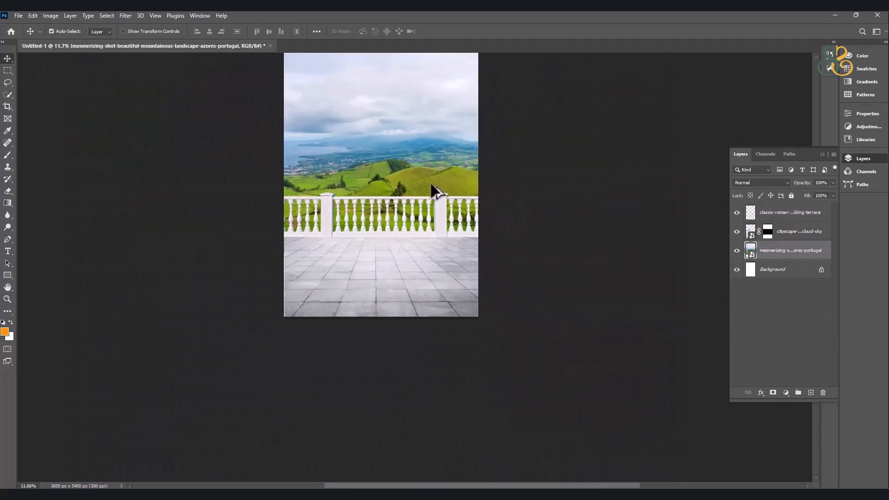
{"action": "scroll", "coordinate": [435, 249], "scroll_direction": "up", "scroll_amount": 3}
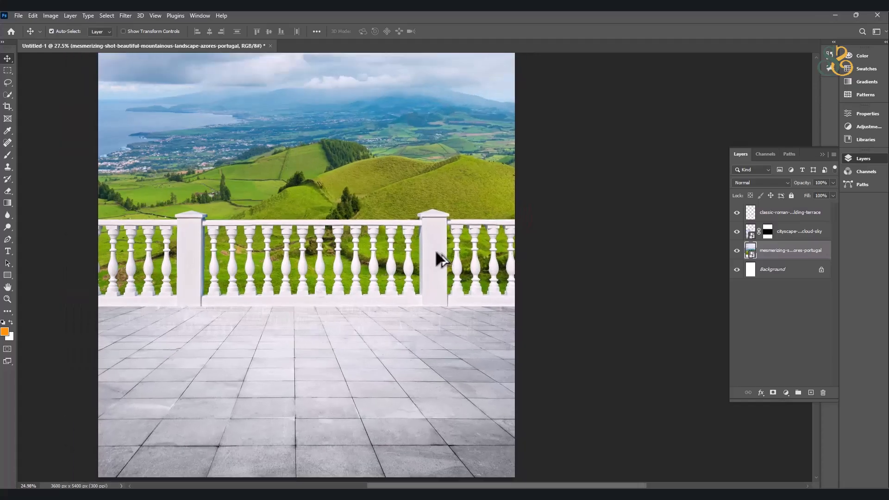
Duplicate the railing, flip the copy vertically, and place it on the floor directly beneath the original as a reflection.
{"action": "left_click", "coordinate": [434, 241]}
{"action": "left_click_drag", "start_coordinate": [433, 241], "coordinate": [440, 301]}
{"action": "key", "text": "ctrl+t"}
{"action": "right_click", "coordinate": [433, 279]}
{"action": "left_click", "coordinate": [467, 469]}
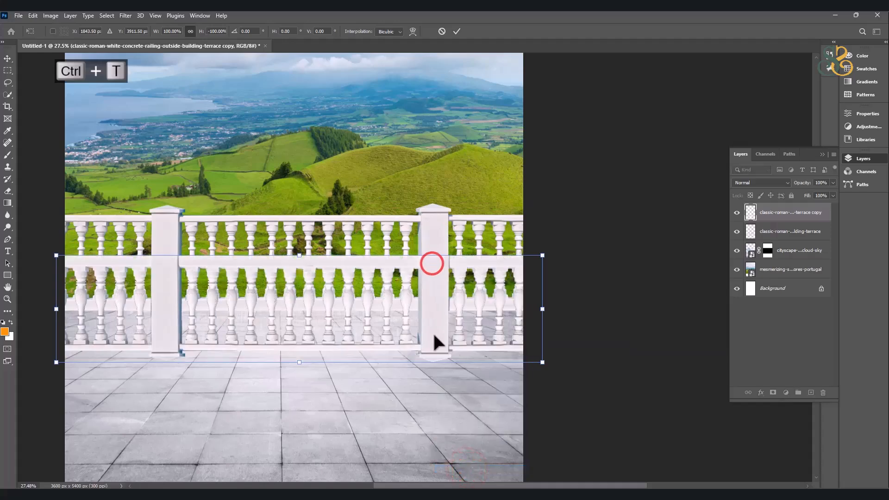
{"action": "left_click_drag", "start_coordinate": [431, 294], "coordinate": [431, 349]}
{"action": "double_click", "coordinate": [431, 349]}
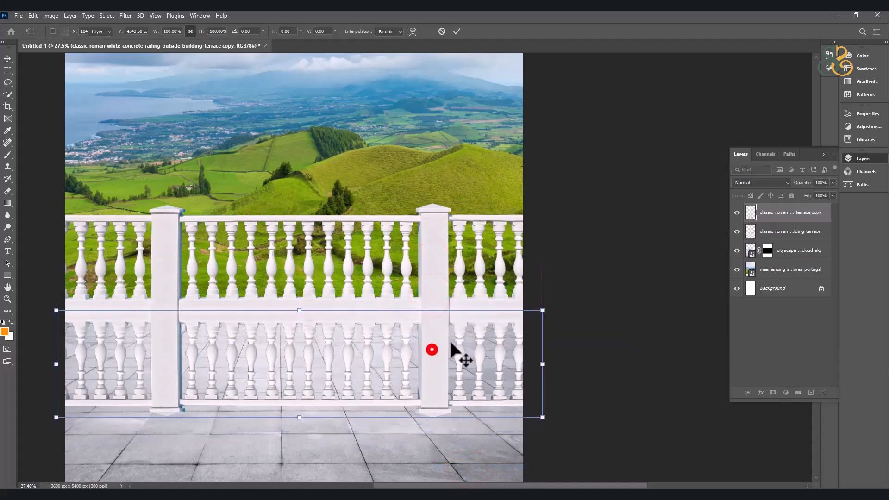
Set the flipped railing copy's blend mode to Multiply.
{"action": "left_click", "coordinate": [762, 182]}
{"action": "left_click", "coordinate": [759, 216]}
{"action": "left_click_drag", "start_coordinate": [423, 288], "coordinate": [442, 241]}
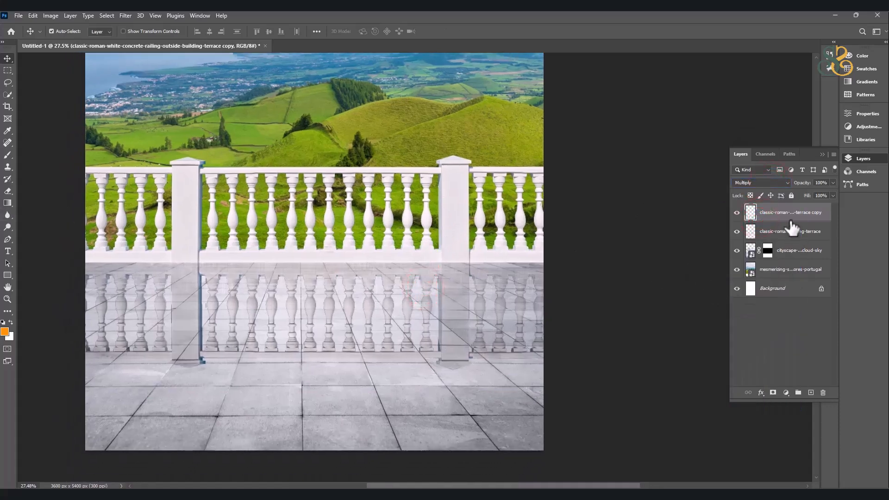
Fade the lower part of the railing reflection with a soft 900 px Eraser and set the layer's opacity to 50%.
{"action": "left_click", "coordinate": [8, 190]}
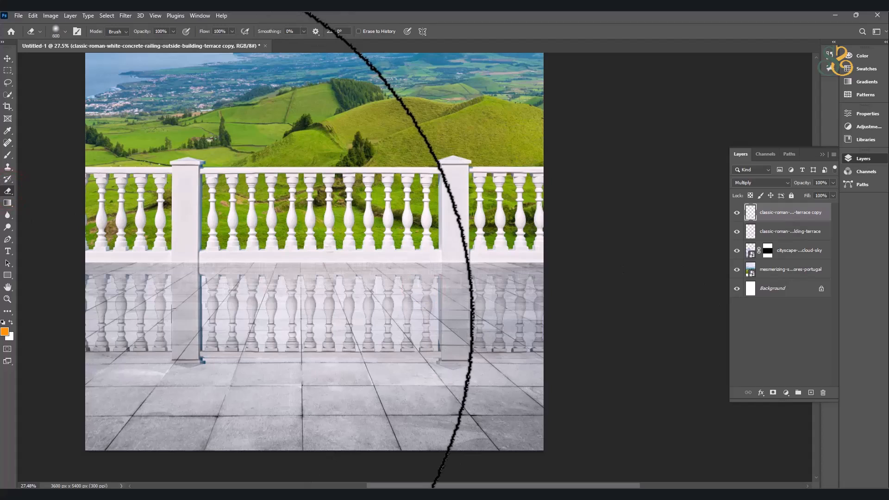
{"action": "mouse_move", "coordinate": [79, 357]}
{"action": "left_mouse_down"}
{"action": "mouse_move", "coordinate": [615, 363]}
{"action": "mouse_move", "coordinate": [588, 365]}
{"action": "left_mouse_up"}
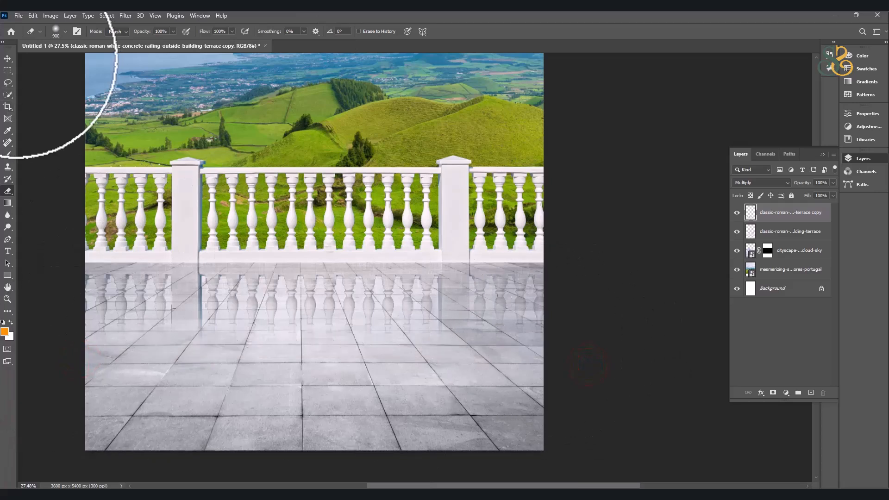
{"action": "left_click", "coordinate": [7, 59]}
{"action": "key", "text": "5"}
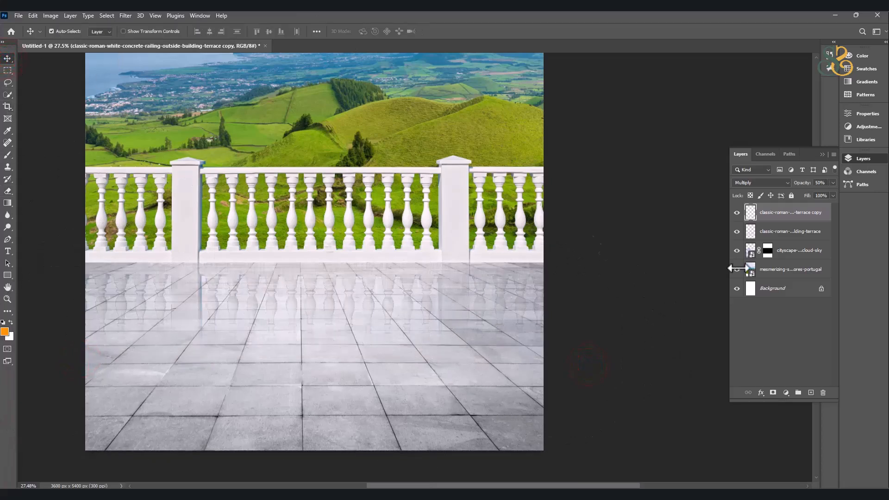
Open the photo lovely-couple-love-embarcing-near-river.jpg as a separate document.
{"action": "scroll", "coordinate": [420, 241], "scroll_direction": "down", "scroll_amount": 4}
{"action": "left_click_drag", "start_coordinate": [437, 226], "coordinate": [428, 326]}
{"action": "scroll", "coordinate": [426, 302], "scroll_direction": "down", "scroll_amount": 2}
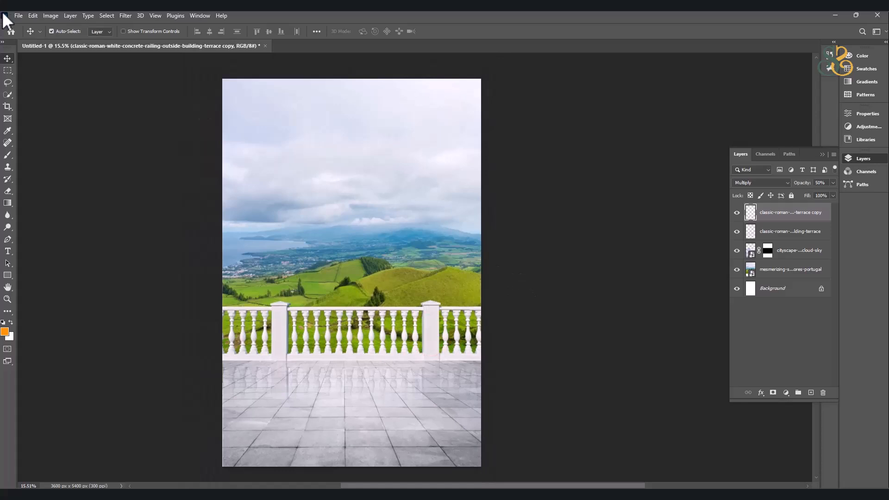
{"action": "left_click", "coordinate": [19, 15]}
{"action": "left_click", "coordinate": [36, 37]}
{"action": "double_click", "coordinate": [248, 118]}
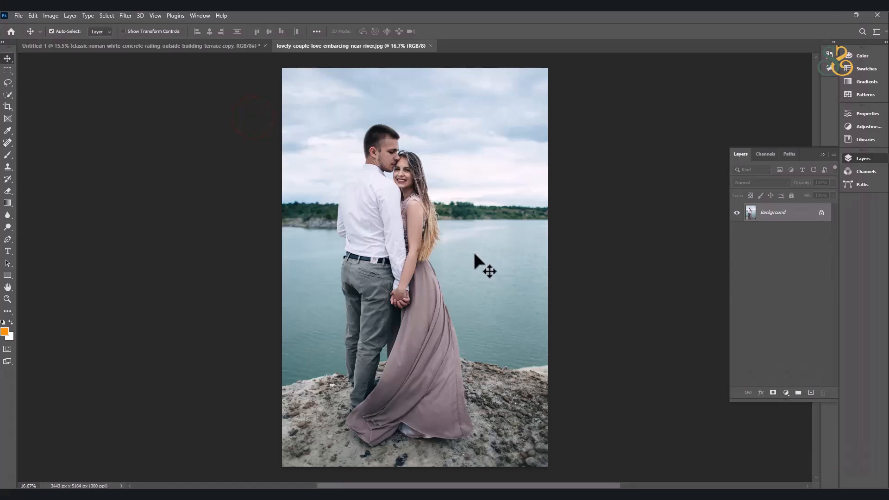
Select the couple in the photo with the Object Selection Tool.
{"action": "mouse_move", "coordinate": [426, 190]}
{"action": "left_mouse_down"}
{"action": "mouse_move", "coordinate": [437, 221]}
{"action": "mouse_move", "coordinate": [430, 180]}
{"action": "left_mouse_up"}
{"action": "scroll", "coordinate": [362, 401], "scroll_direction": "up", "scroll_amount": 3}
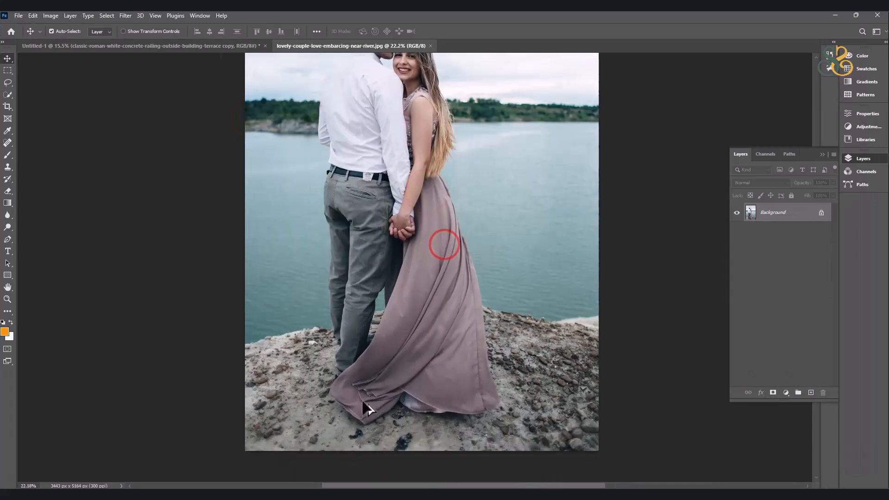
{"action": "scroll", "coordinate": [364, 403], "scroll_direction": "up", "scroll_amount": 4}
{"action": "left_click", "coordinate": [10, 96]}
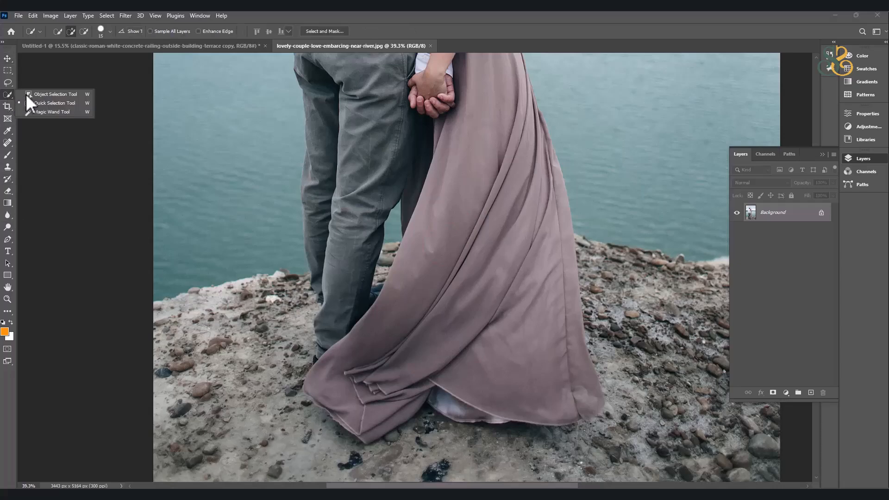
{"action": "scroll", "coordinate": [362, 315], "scroll_direction": "down", "scroll_amount": 6}
{"action": "left_click_drag", "start_coordinate": [378, 218], "coordinate": [362, 241]}
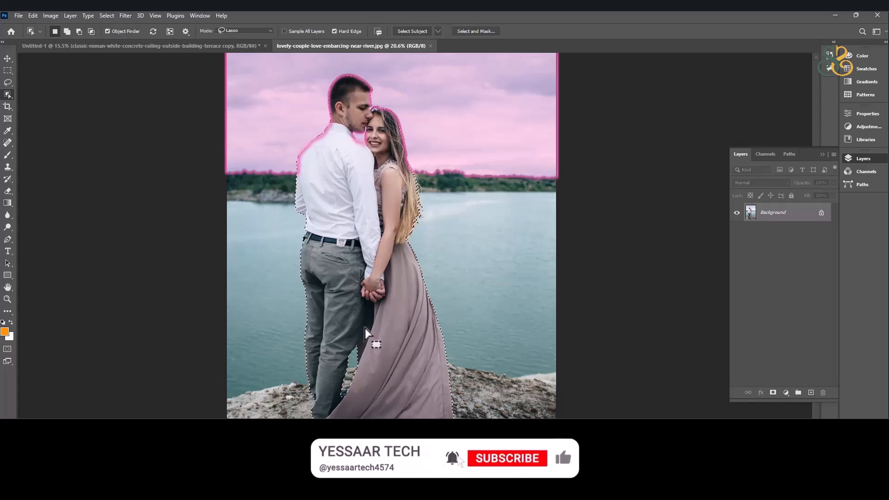
Subtract the sky gap between the man's chin, his collar and the woman's face using the Quick Selection tool.
{"action": "scroll", "coordinate": [407, 208], "scroll_direction": "up", "scroll_amount": 13}
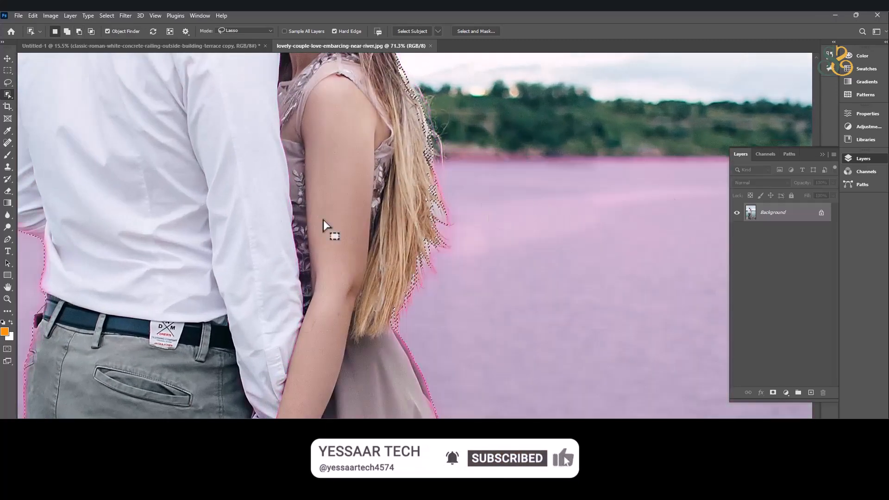
{"action": "mouse_move", "coordinate": [284, 96]}
{"action": "left_mouse_down"}
{"action": "mouse_move", "coordinate": [320, 350]}
{"action": "mouse_move", "coordinate": [303, 225]}
{"action": "left_mouse_up"}
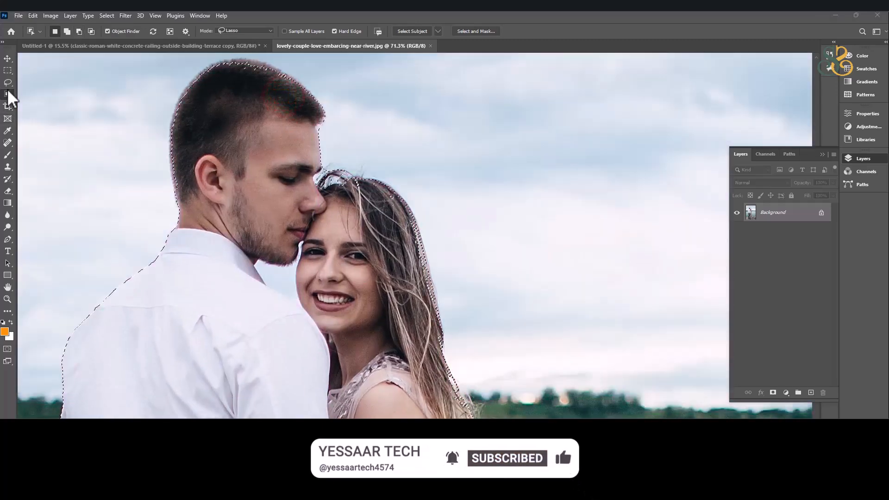
{"action": "right_click", "coordinate": [8, 94]}
{"action": "left_click", "coordinate": [36, 103]}
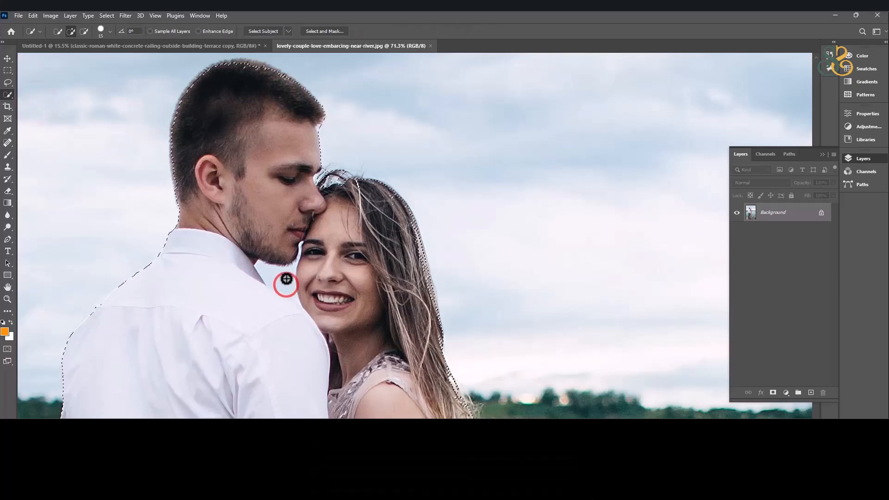
{"action": "mouse_move", "coordinate": [284, 281]}
{"action": "left_mouse_down"}
{"action": "mouse_move", "coordinate": [269, 266]}
{"action": "mouse_move", "coordinate": [294, 269]}
{"action": "mouse_move", "coordinate": [302, 251]}
{"action": "left_mouse_up"}
Add the man's chin and the edge of the woman's forehead back to the couple selection.
{"action": "left_click", "coordinate": [307, 246]}
{"action": "left_click", "coordinate": [312, 254]}
{"action": "left_click", "coordinate": [322, 231]}
{"action": "left_click", "coordinate": [316, 234]}
{"action": "left_click", "coordinate": [313, 236]}
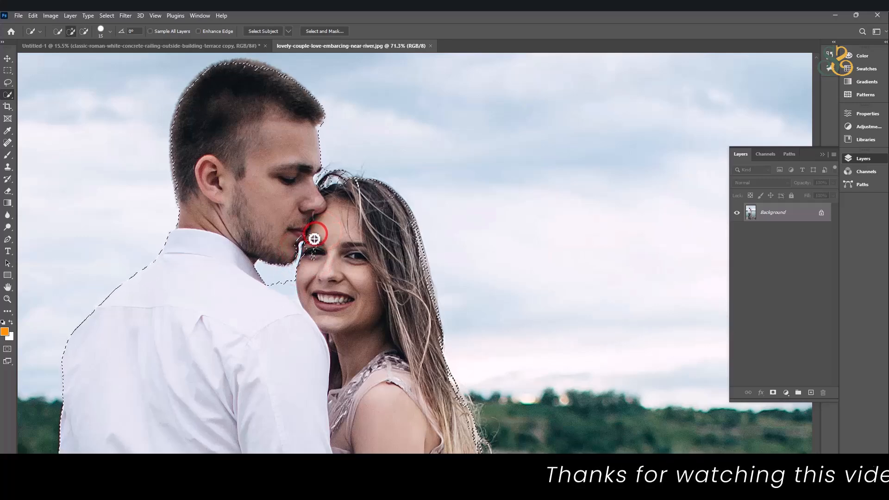
{"action": "left_click", "coordinate": [308, 235]}
{"action": "left_click", "coordinate": [301, 236]}
{"action": "left_click", "coordinate": [299, 240]}
{"action": "left_click", "coordinate": [294, 251]}
{"action": "left_click", "coordinate": [292, 253]}
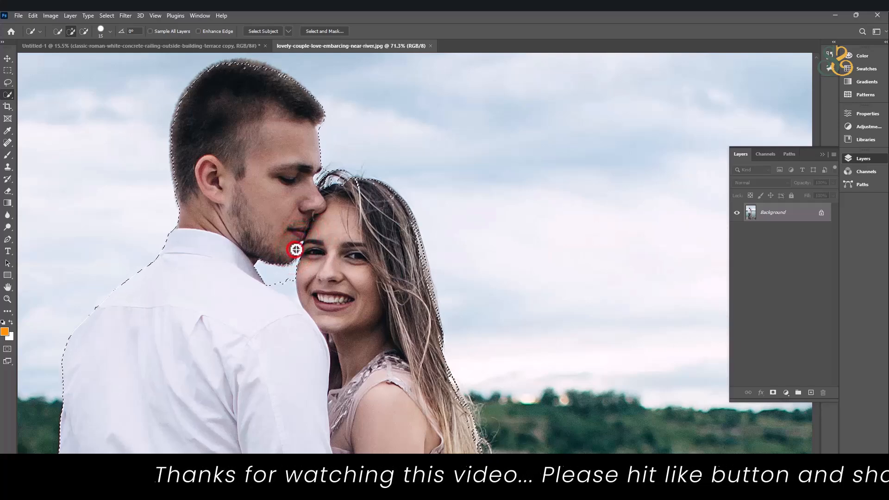
Subtract the leftover sky above the man's shirt shoulder from the couple selection.
{"action": "left_click", "coordinate": [278, 279], "text": "alt"}
{"action": "left_click_drag", "start_coordinate": [289, 290], "coordinate": [300, 301]}
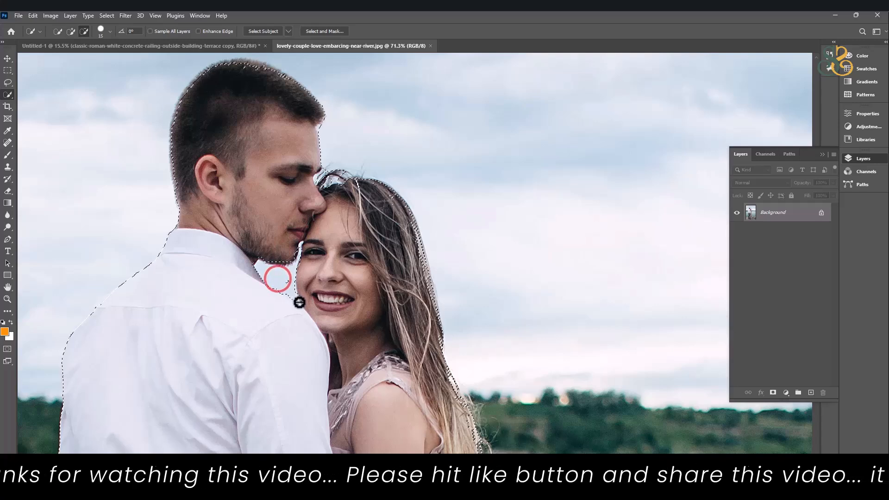
{"action": "left_click", "coordinate": [288, 285], "text": "alt"}
{"action": "scroll", "coordinate": [335, 284], "scroll_direction": "down", "scroll_amount": 10}
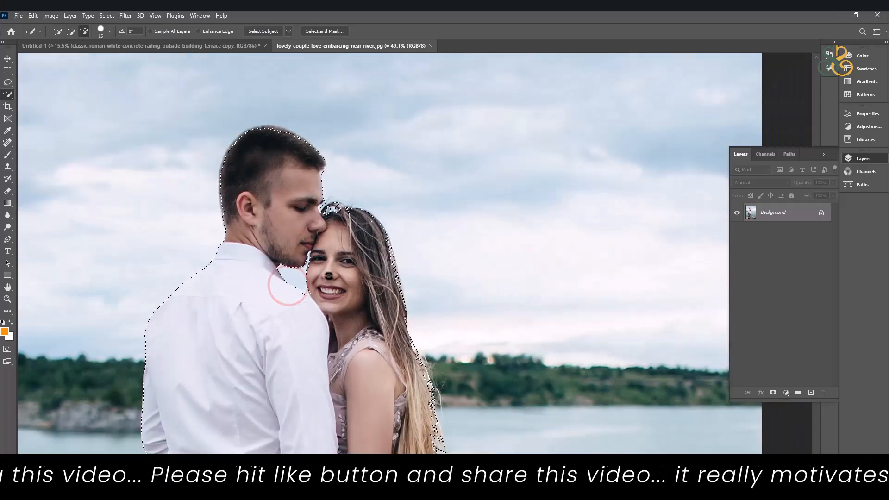
{"action": "scroll", "coordinate": [323, 249], "scroll_direction": "up", "scroll_amount": 7}
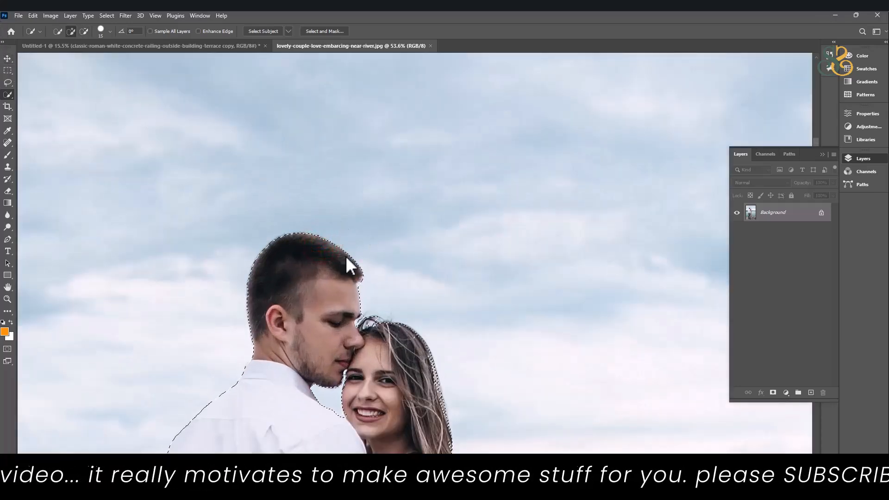
Move the selected couple into the Untitled-1 composite and place them in front of the railing.
{"action": "scroll", "coordinate": [426, 212], "scroll_direction": "down", "scroll_amount": 5}
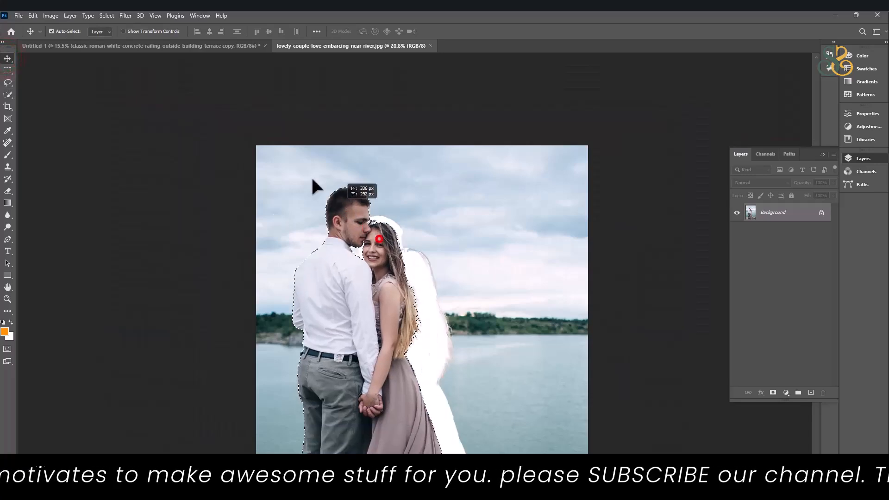
{"action": "left_click_drag", "start_coordinate": [201, 48], "coordinate": [382, 249]}
{"action": "left_click_drag", "start_coordinate": [389, 322], "coordinate": [358, 263]}
Scale the couple down with Free Transform and position them standing on the tiled floor.
{"action": "key", "text": "ctrl+t"}
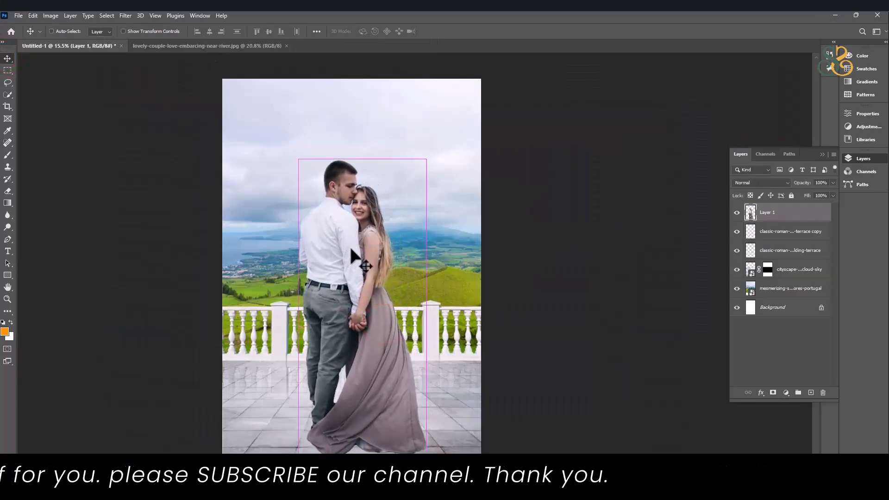
{"action": "left_click_drag", "start_coordinate": [362, 159], "coordinate": [364, 212]}
{"action": "left_click_drag", "start_coordinate": [365, 327], "coordinate": [360, 297]}
{"action": "double_click", "coordinate": [360, 297]}
Examine the couple's feet and dress on the tiled floor and their overall placement in the composite.
{"action": "scroll", "coordinate": [368, 394], "scroll_direction": "up", "scroll_amount": 3}
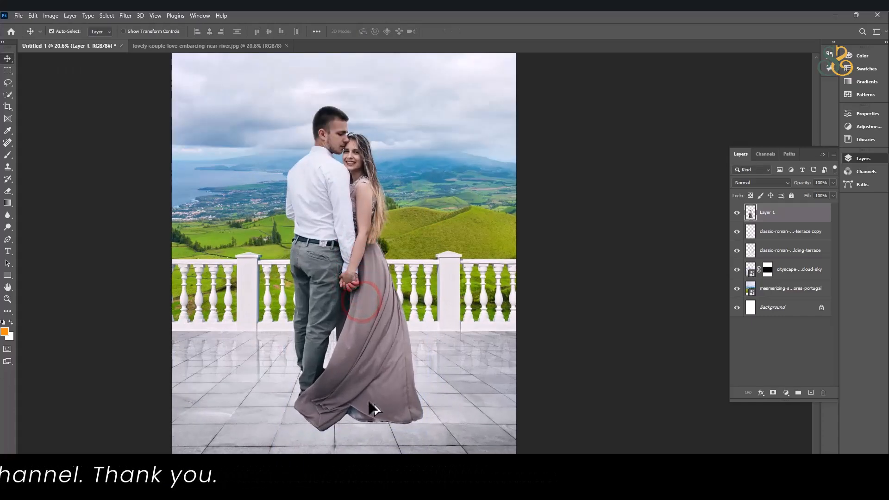
{"action": "scroll", "coordinate": [368, 394], "scroll_direction": "up", "scroll_amount": 1}
{"action": "left_click_drag", "start_coordinate": [377, 398], "coordinate": [369, 276]}
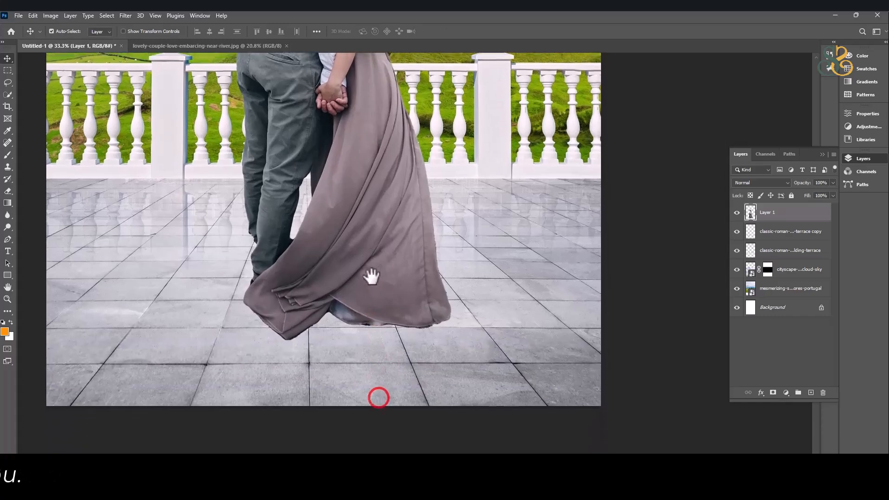
{"action": "scroll", "coordinate": [371, 278], "scroll_direction": "down", "scroll_amount": 1}
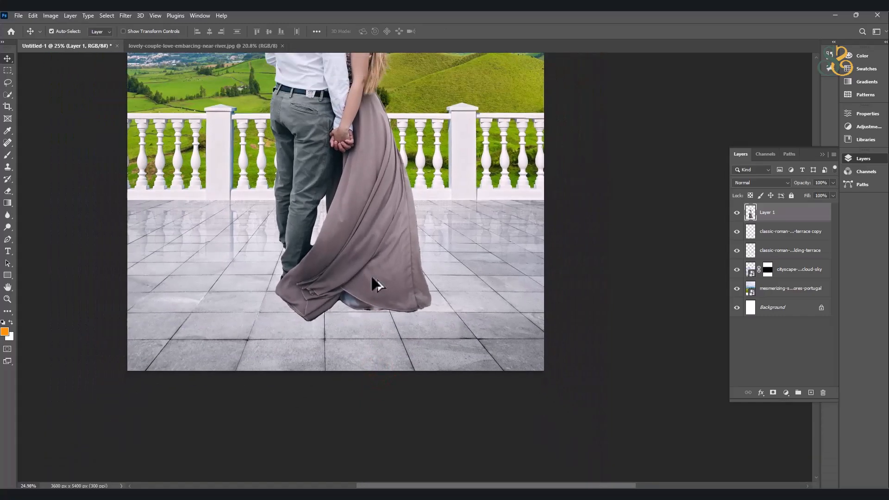
{"action": "scroll", "coordinate": [370, 274], "scroll_direction": "down", "scroll_amount": 2}
{"action": "left_click_drag", "start_coordinate": [382, 265], "coordinate": [380, 389]}
{"action": "scroll", "coordinate": [381, 315], "scroll_direction": "down", "scroll_amount": 2}
{"action": "scroll", "coordinate": [382, 315], "scroll_direction": "up", "scroll_amount": 3}
{"action": "left_click_drag", "start_coordinate": [384, 375], "coordinate": [385, 273]}
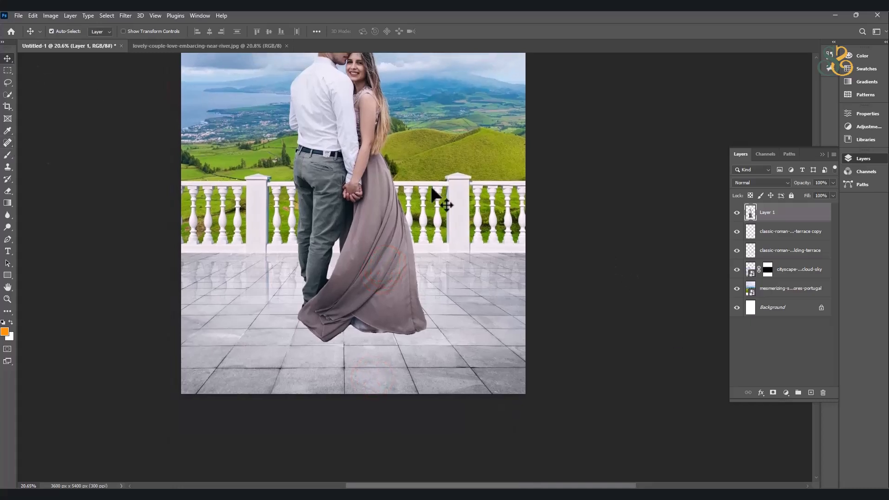
Add a new layer above the couple and try a soft 1600 px brush dab over them, undoing the orange paint.
{"action": "scroll", "coordinate": [401, 180], "scroll_direction": "down", "scroll_amount": 2}
{"action": "left_click_drag", "start_coordinate": [385, 138], "coordinate": [386, 190]}
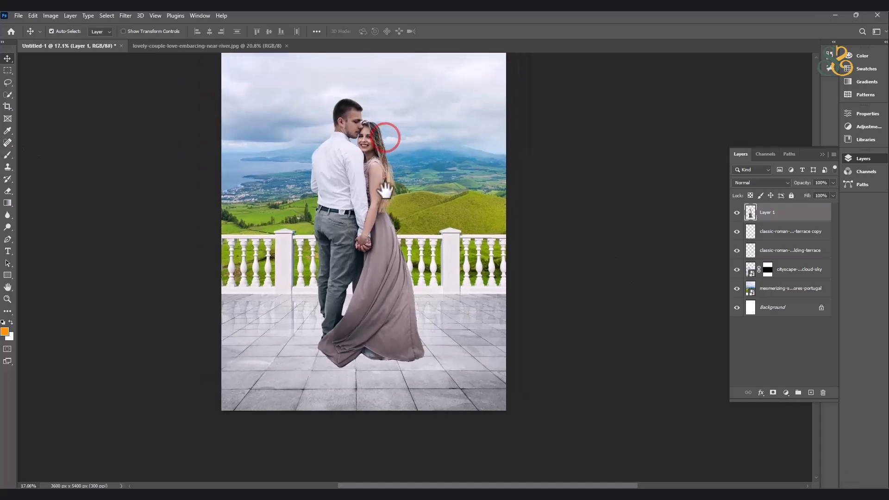
{"action": "scroll", "coordinate": [384, 190], "scroll_direction": "up", "scroll_amount": 2}
{"action": "scroll", "coordinate": [353, 324], "scroll_direction": "down", "scroll_amount": 2}
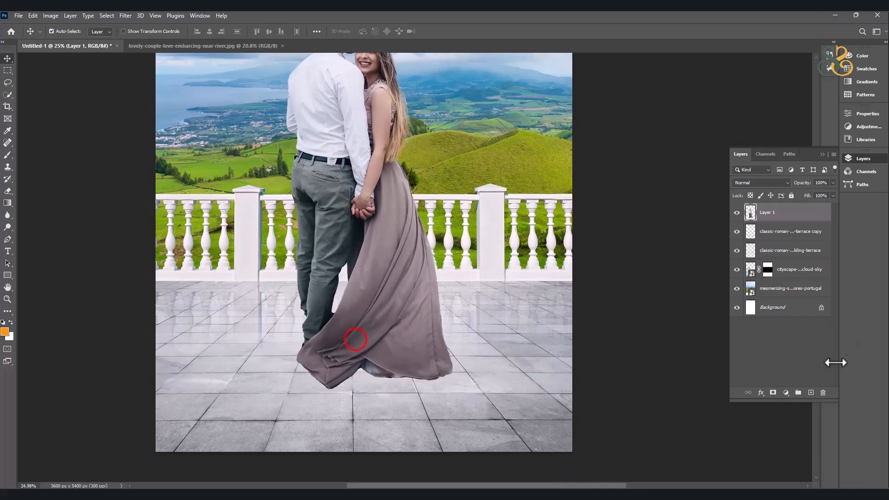
{"action": "left_click", "coordinate": [812, 393]}
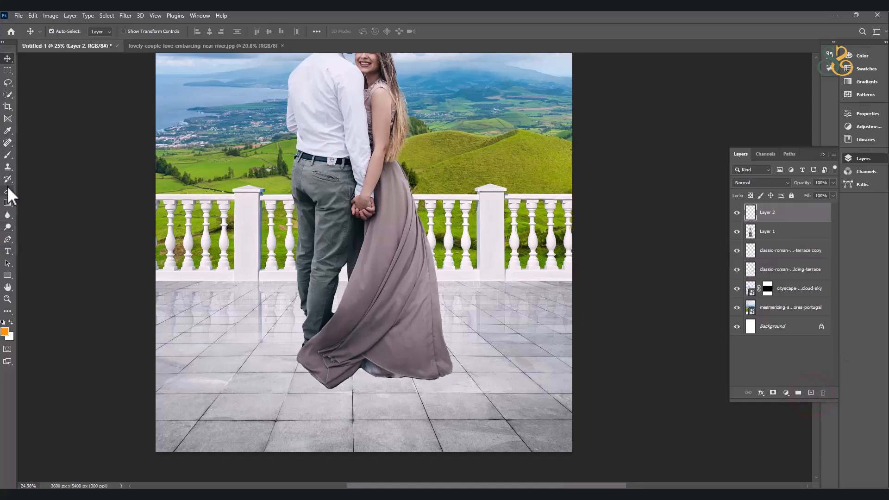
{"action": "left_click", "coordinate": [9, 154]}
{"action": "key", "text": "bracketright"}
{"action": "key", "text": "bracketright"}
{"action": "key", "text": "bracketright"}
{"action": "key", "text": "bracketright"}
{"action": "key", "text": "bracketright"}
{"action": "key", "text": "bracketright"}
{"action": "key", "text": "bracketright"}
{"action": "key", "text": "bracketright"}
{"action": "key", "text": "bracketright"}
{"action": "key", "text": "bracketright"}
{"action": "key", "text": "bracketright"}
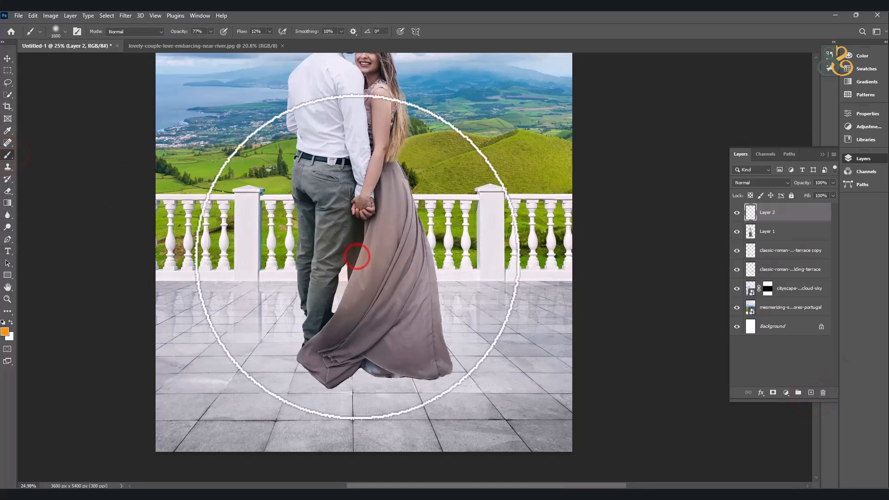
{"action": "key", "text": "ctrl+z"}
Set the foreground colour to black (000000) and build up a large soft shadow dab over the dress on the new layer.
{"action": "left_click", "coordinate": [6, 331]}
{"action": "left_click_drag", "start_coordinate": [715, 230], "coordinate": [750, 283]}
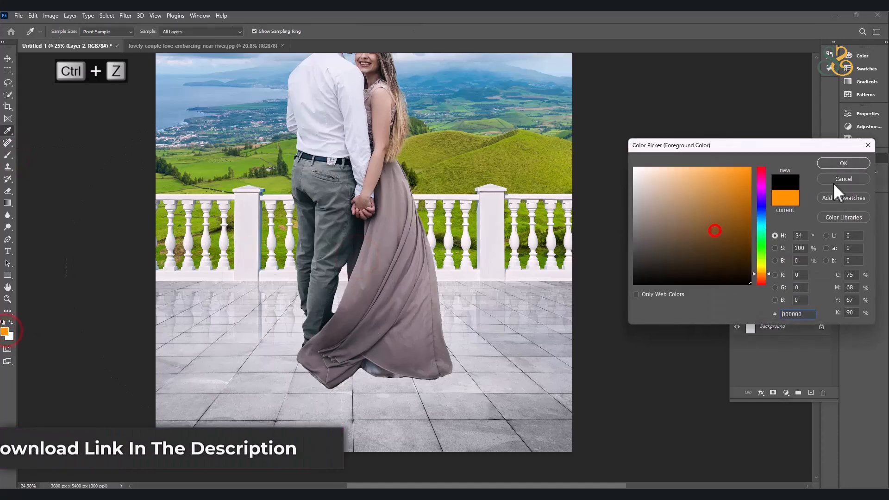
{"action": "left_click", "coordinate": [843, 163]}
{"action": "left_click", "coordinate": [368, 287]}
{"action": "left_click", "coordinate": [367, 287]}
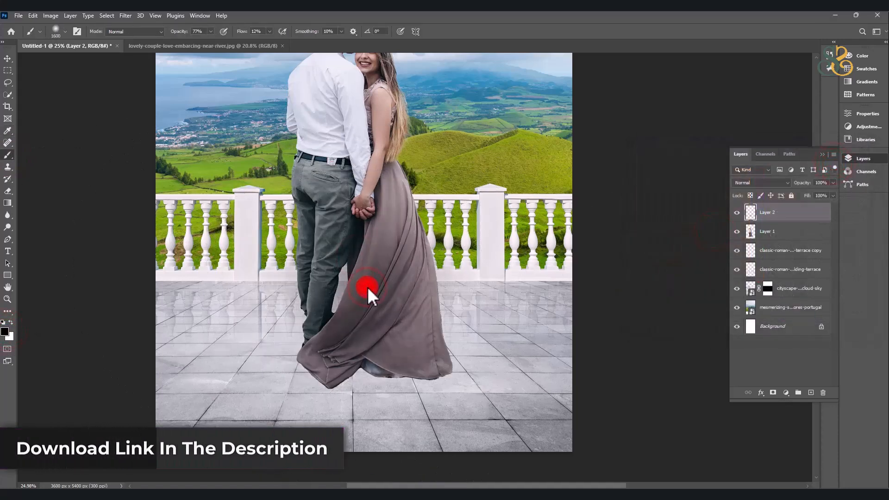
{"action": "left_click", "coordinate": [368, 287]}
{"action": "left_click", "coordinate": [367, 287]}
{"action": "left_click", "coordinate": [368, 287]}
{"action": "left_click", "coordinate": [367, 287]}
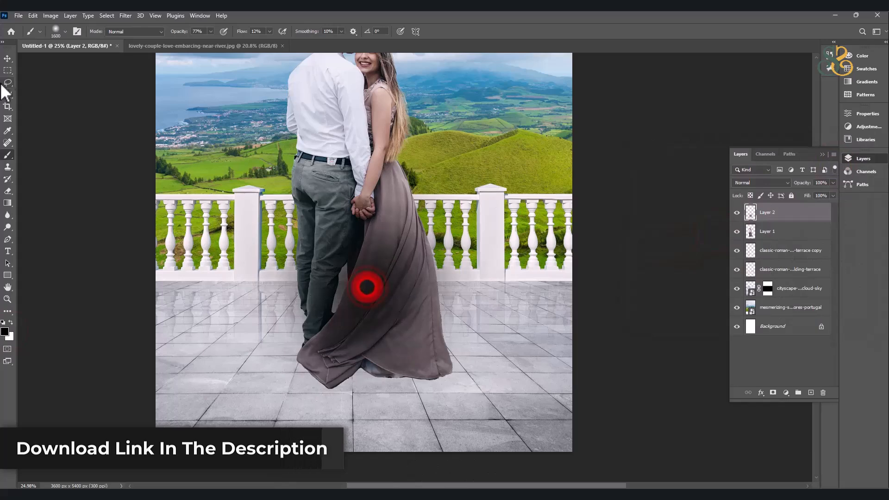
Flatten the painted shadow with Free Transform at the dress hem and delete its duplicate layer.
{"action": "key", "text": "ctrl+t"}
{"action": "left_click_drag", "start_coordinate": [365, 140], "coordinate": [357, 367]}
{"action": "double_click", "coordinate": [361, 361]}
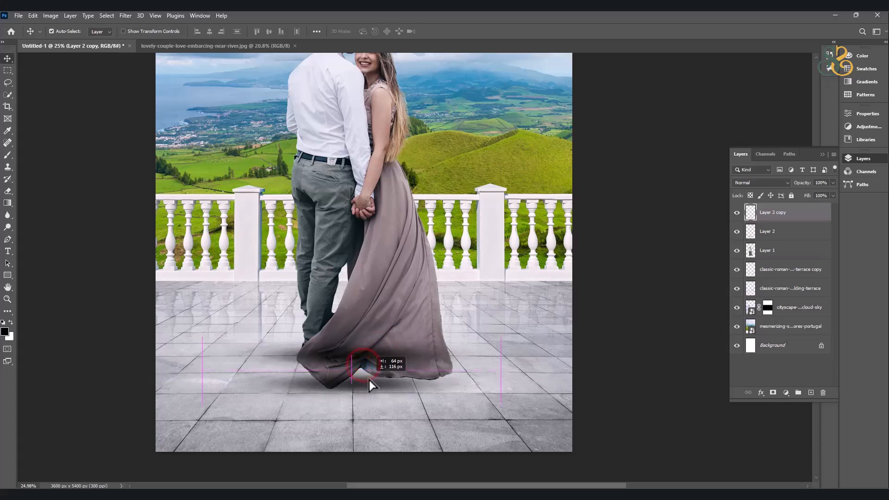
{"action": "key", "text": "Delete"}
Reposition the painted shadow at the dress hem and reshape it with Free Transform.
{"action": "scroll", "coordinate": [398, 378], "scroll_direction": "up", "scroll_amount": 3}
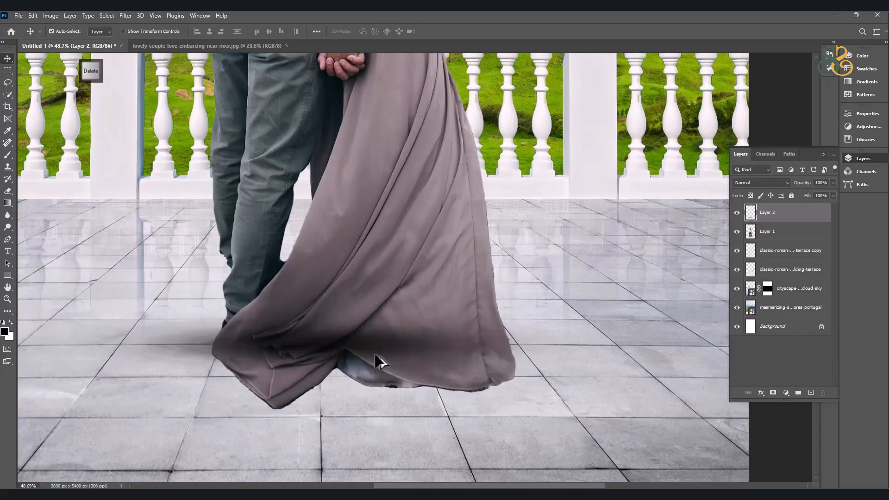
{"action": "left_click_drag", "start_coordinate": [368, 343], "coordinate": [389, 353]}
{"action": "key", "text": "ctrl+t"}
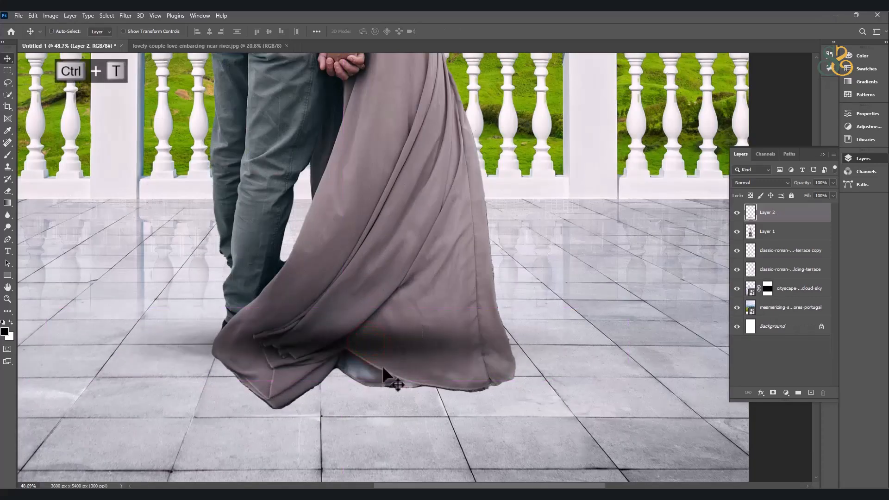
{"action": "left_click_drag", "start_coordinate": [344, 381], "coordinate": [337, 480]}
{"action": "left_click_drag", "start_coordinate": [354, 406], "coordinate": [366, 387]}
{"action": "key", "text": "Return"}
Delete the painted shadow layer from the composite.
{"action": "scroll", "coordinate": [383, 367], "scroll_direction": "down", "scroll_amount": 5}
{"action": "left_click", "coordinate": [384, 298]}
{"action": "key", "text": "ctrl+shift+bracketright"}
{"action": "left_click_drag", "start_coordinate": [367, 369], "coordinate": [371, 364]}
{"action": "key", "text": "Delete"}
Select a rectangle around the couple's lower legs and dress hem and paste that part of the couple as a new layer.
{"action": "scroll", "coordinate": [370, 364], "scroll_direction": "up", "scroll_amount": 5}
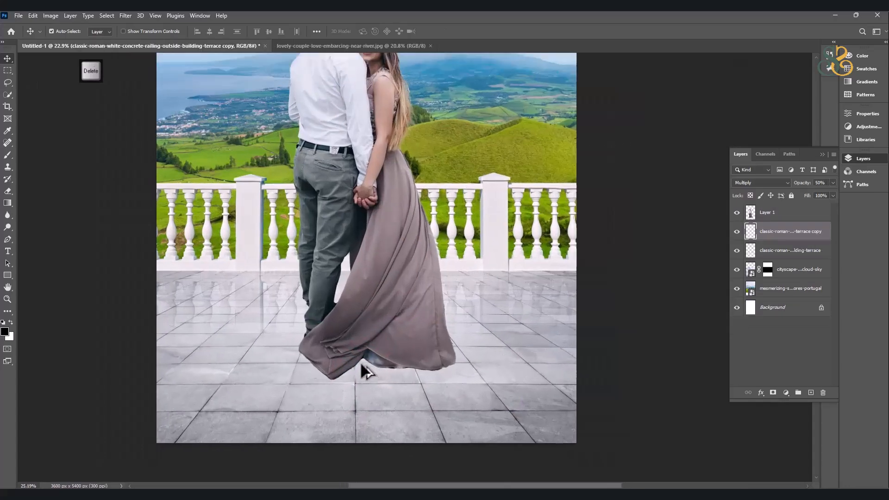
{"action": "left_click_drag", "start_coordinate": [353, 333], "coordinate": [329, 307]}
{"action": "left_click", "coordinate": [7, 70]}
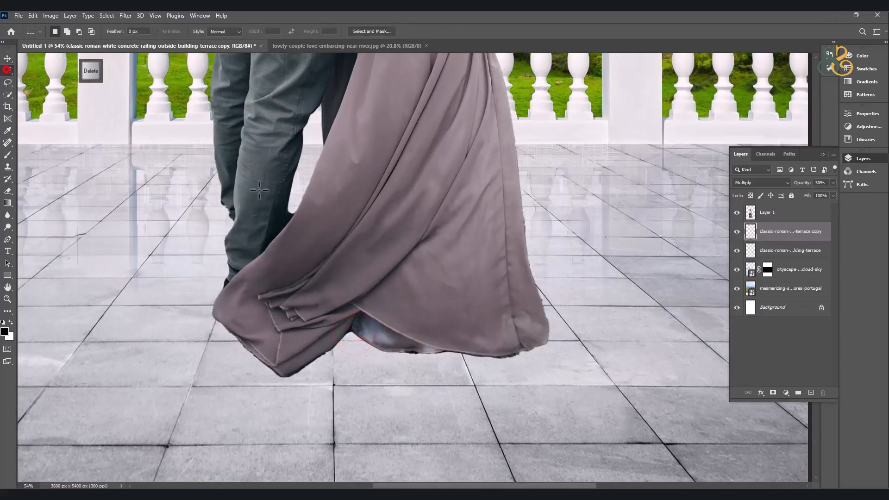
{"action": "left_click_drag", "start_coordinate": [160, 189], "coordinate": [582, 405]}
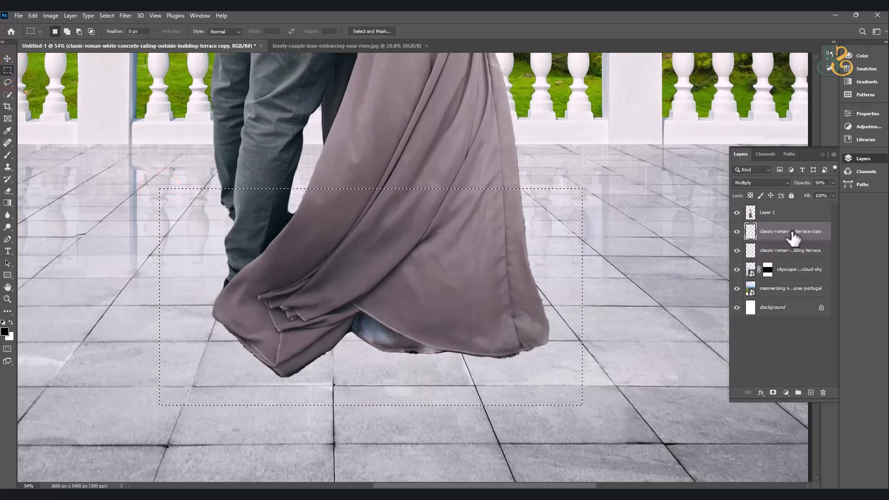
{"action": "key", "text": "ctrl+v"}
{"action": "key", "text": "ctrl+z"}
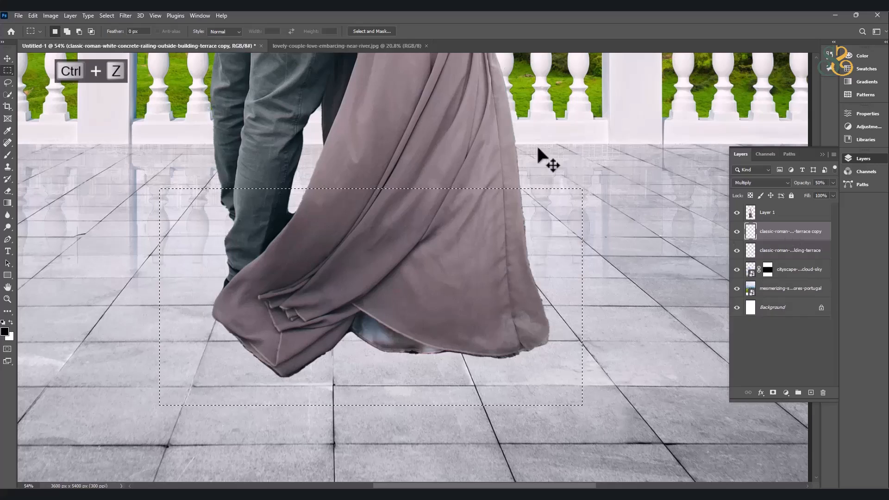
{"action": "left_click", "coordinate": [445, 111], "text": "ctrl"}
{"action": "key", "text": "ctrl+v"}
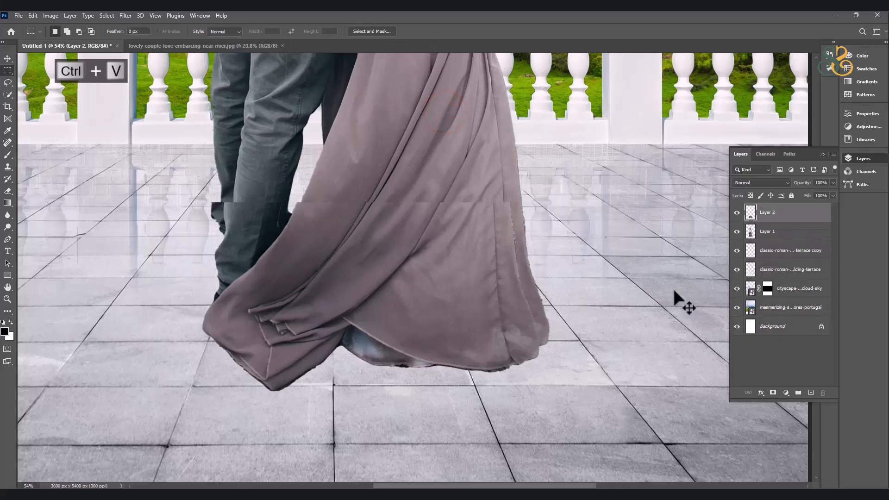
Align the pasted hem piece with the couple, then flatten and widen it with Free Transform at the foot of the dress.
{"action": "left_click_drag", "start_coordinate": [483, 268], "coordinate": [509, 273]}
{"action": "key", "text": "ctrl+z"}
{"action": "left_click", "coordinate": [8, 58]}
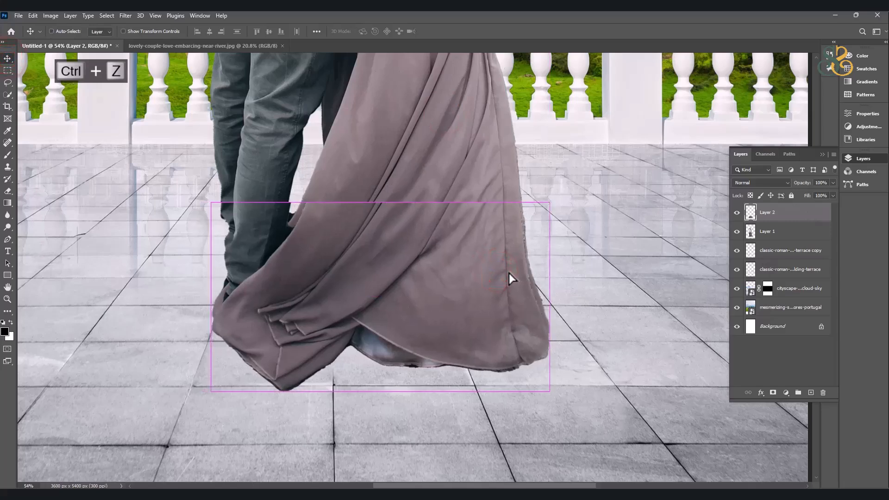
{"action": "key", "text": "ctrl+t"}
{"action": "left_click_drag", "start_coordinate": [380, 202], "coordinate": [408, 326]}
{"action": "left_click_drag", "start_coordinate": [550, 339], "coordinate": [574, 339]}
{"action": "double_click", "coordinate": [477, 350]}
Try stacked Gradient Overlay effects and a Drop Shadow in the layer style of the pasted hem piece.
{"action": "double_click", "coordinate": [804, 210]}
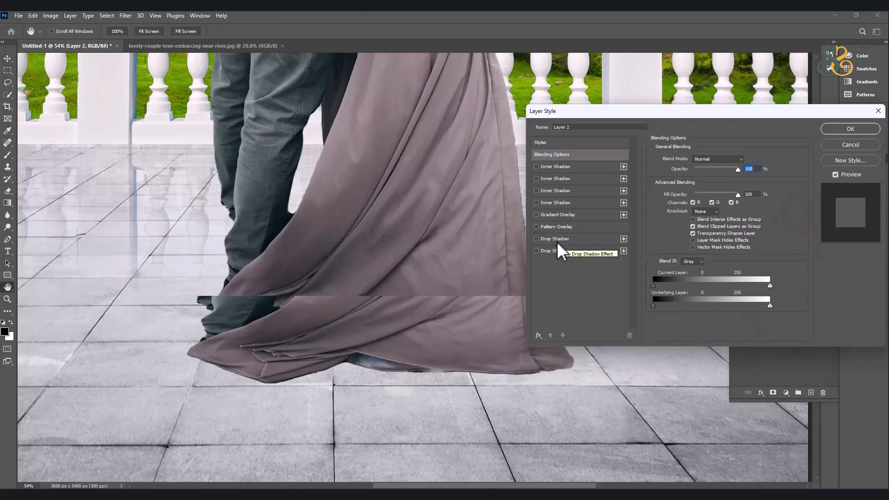
{"action": "left_click", "coordinate": [549, 215]}
{"action": "left_click", "coordinate": [623, 215]}
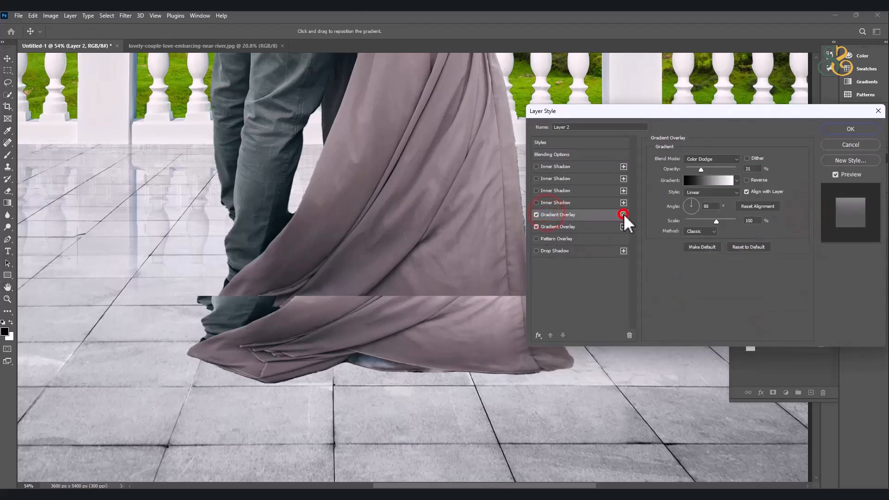
{"action": "left_click", "coordinate": [624, 215]}
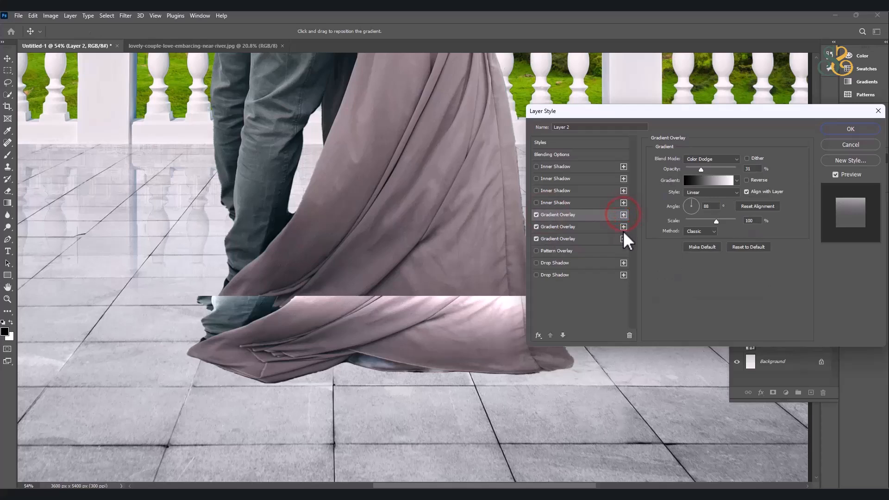
{"action": "key", "text": "ctrl+z"}
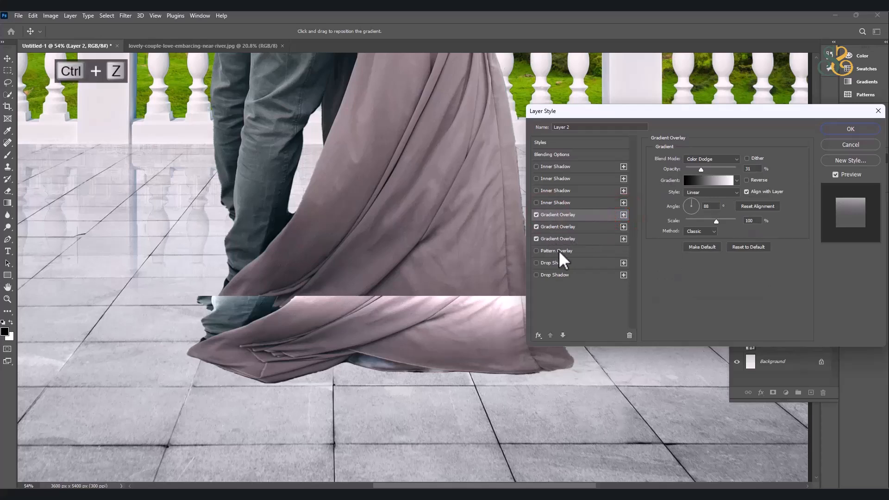
{"action": "left_click", "coordinate": [560, 263]}
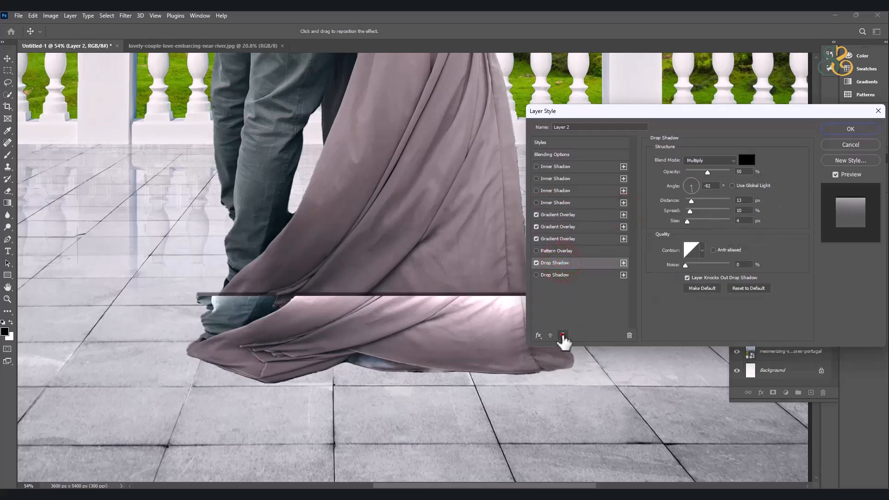
{"action": "left_click", "coordinate": [562, 335]}
Add a Color Overlay effect to the pasted hem piece and turn off its gradient overlays and drop shadow.
{"action": "left_click", "coordinate": [538, 335]}
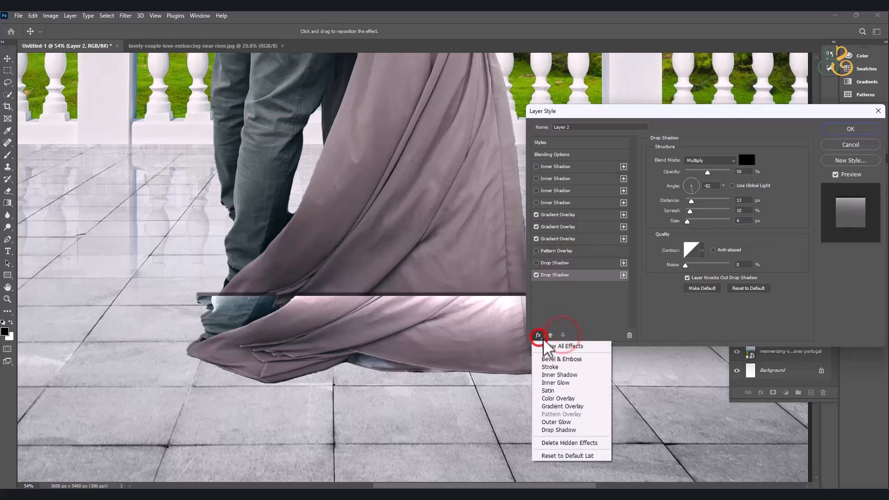
{"action": "left_click", "coordinate": [557, 398]}
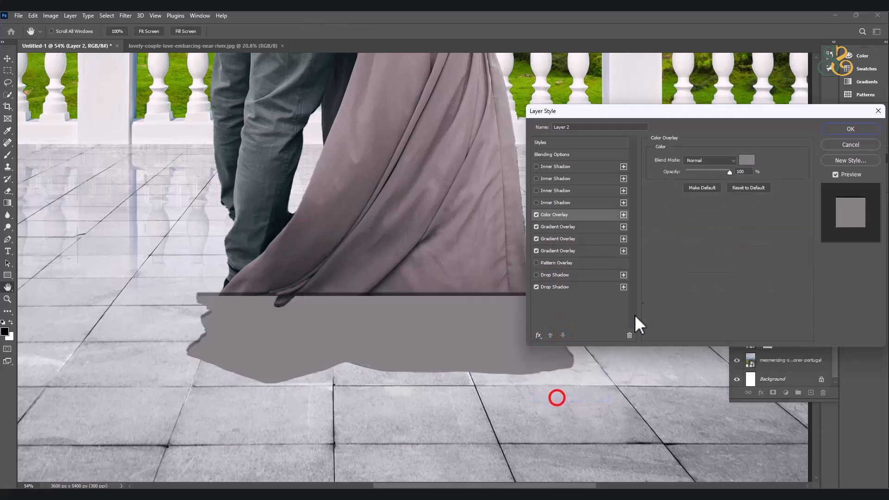
{"action": "left_click", "coordinate": [534, 226]}
{"action": "left_click", "coordinate": [536, 227]}
{"action": "left_click", "coordinate": [536, 239]}
{"action": "left_click", "coordinate": [536, 239]}
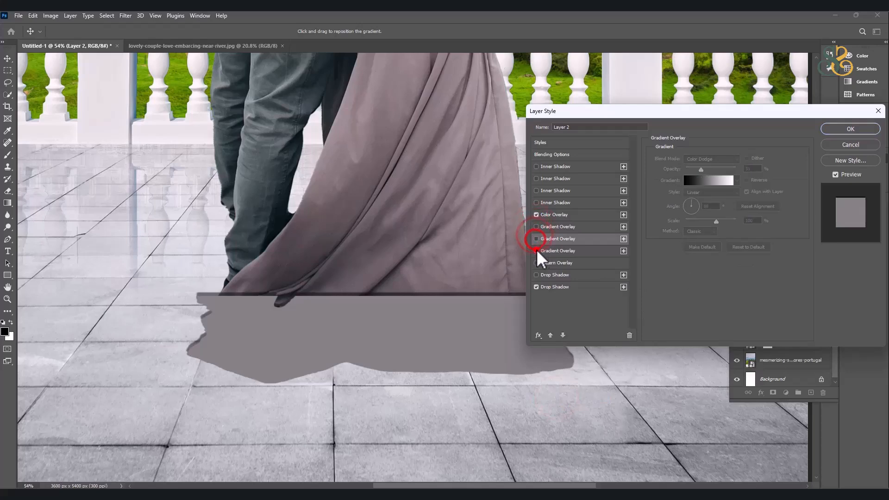
{"action": "left_click", "coordinate": [536, 287]}
Set the Color Overlay to black on the hem piece and apply the layer style.
{"action": "left_click", "coordinate": [547, 214]}
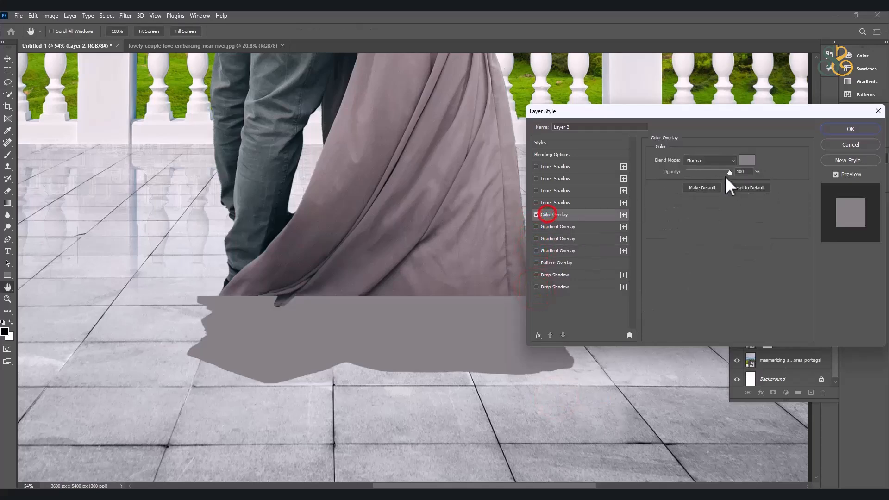
{"action": "left_click", "coordinate": [742, 161]}
{"action": "left_click", "coordinate": [666, 212]}
{"action": "left_click", "coordinate": [834, 161]}
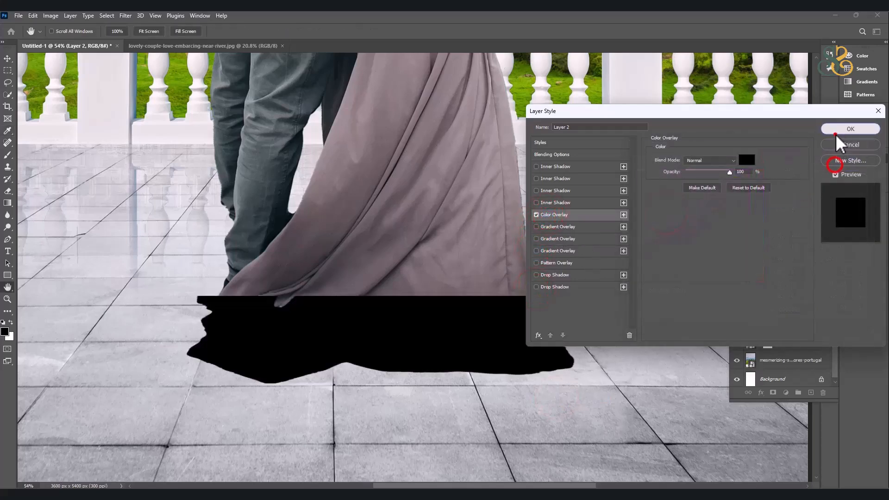
{"action": "left_click", "coordinate": [849, 130]}
Apply a Gaussian Blur to the black hem shape to soften its edges.
{"action": "left_click", "coordinate": [125, 15]}
{"action": "left_click", "coordinate": [145, 137]}
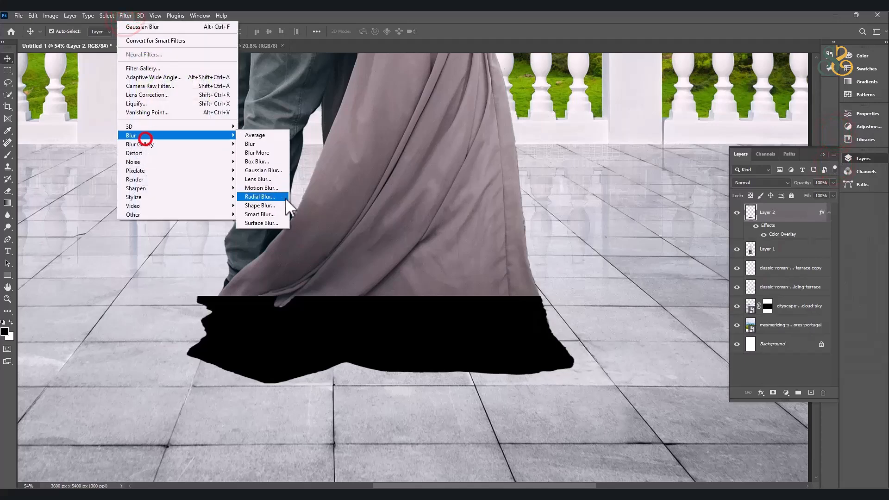
{"action": "left_click", "coordinate": [271, 170]}
{"action": "mouse_move", "coordinate": [636, 263]}
{"action": "left_mouse_down"}
{"action": "mouse_move", "coordinate": [665, 263]}
{"action": "mouse_move", "coordinate": [641, 262]}
{"action": "left_mouse_up"}
{"action": "left_click", "coordinate": [720, 137]}
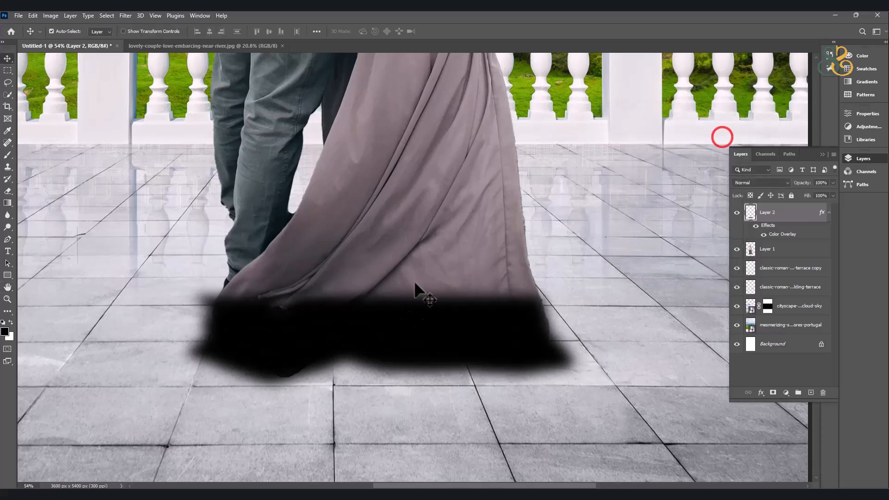
Send the blurred black shape behind the couple layer and adjust its size and position under the dress with Free Transform.
{"action": "key", "text": "ctrl+bracketleft"}
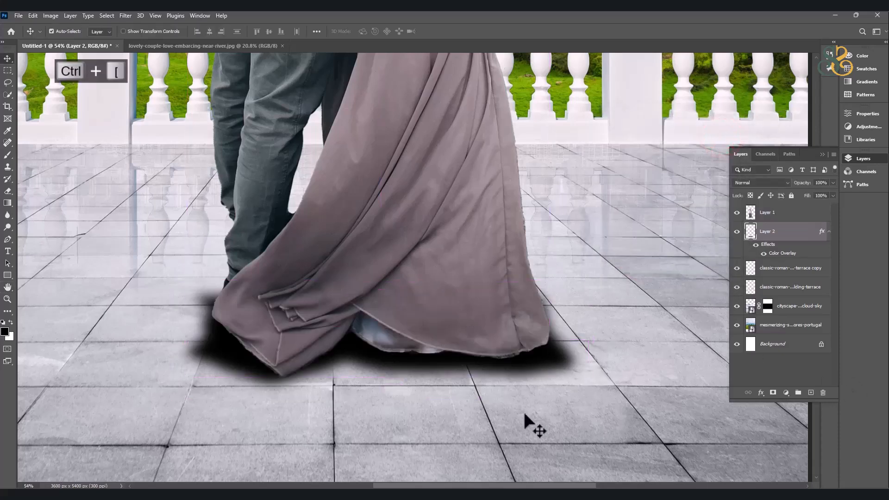
{"action": "key", "text": "ctrl+t"}
{"action": "left_click_drag", "start_coordinate": [381, 398], "coordinate": [383, 421]}
{"action": "double_click", "coordinate": [308, 341]}
{"action": "left_click_drag", "start_coordinate": [463, 371], "coordinate": [465, 366]}
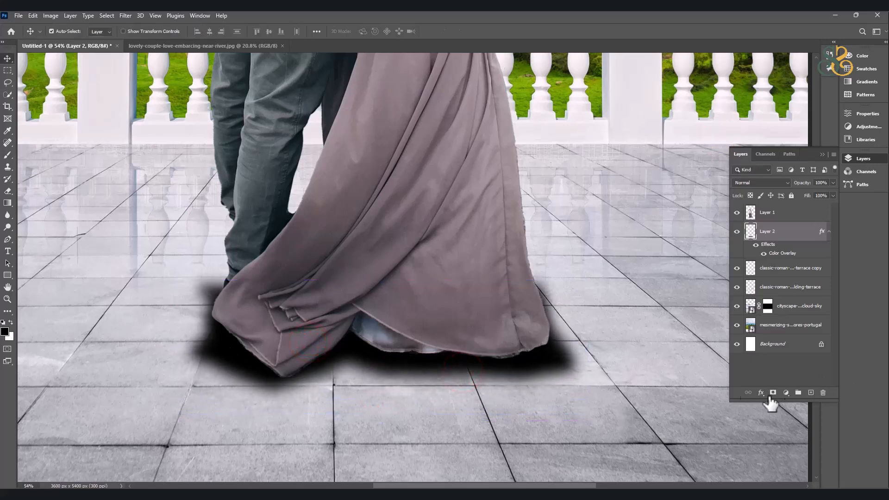
{"action": "left_click", "coordinate": [125, 15]}
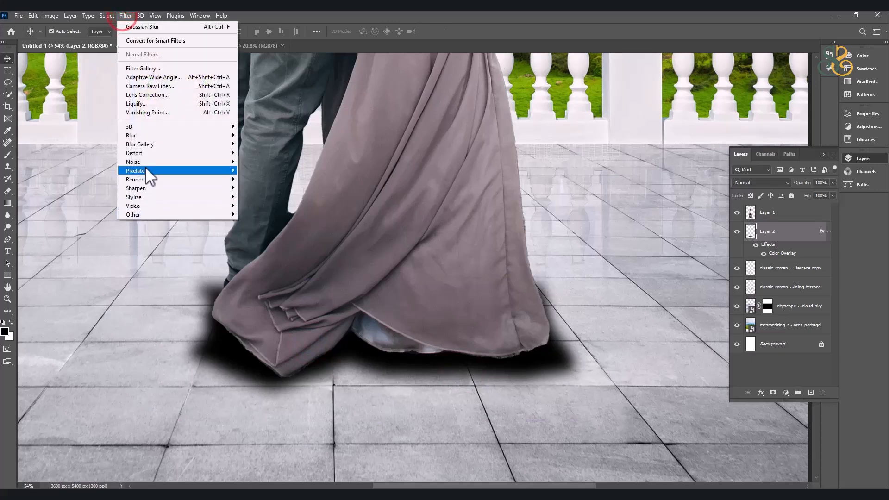
{"action": "mouse_move", "coordinate": [148, 144]}
{"action": "left_click", "coordinate": [269, 161]}
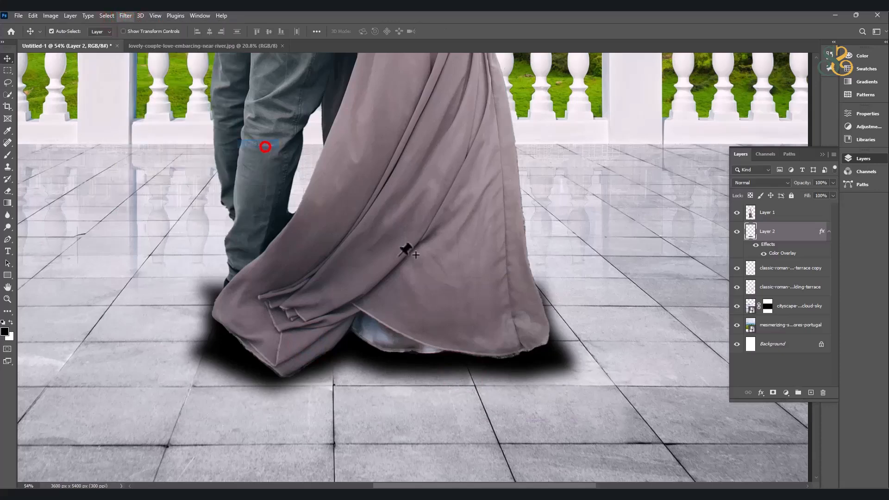
{"action": "left_click", "coordinate": [216, 351]}
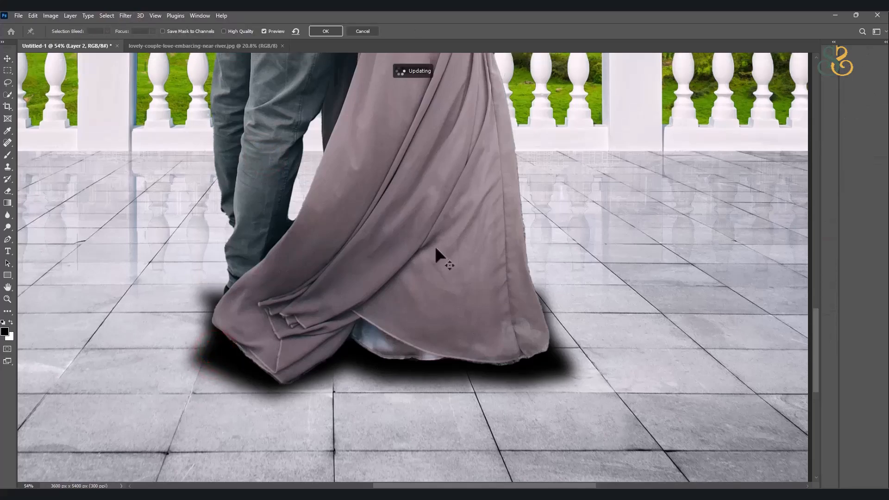
{"action": "scroll", "coordinate": [433, 293], "scroll_direction": "up", "scroll_amount": 4}
{"action": "left_click", "coordinate": [362, 29]}
{"action": "key", "text": "ctrl+minus"}
{"action": "key", "text": "ctrl+minus"}
{"action": "key", "text": "ctrl+minus"}
{"action": "scroll", "coordinate": [424, 304], "scroll_direction": "down", "scroll_amount": 4}
{"action": "scroll", "coordinate": [362, 454], "scroll_direction": "up", "scroll_amount": 5}
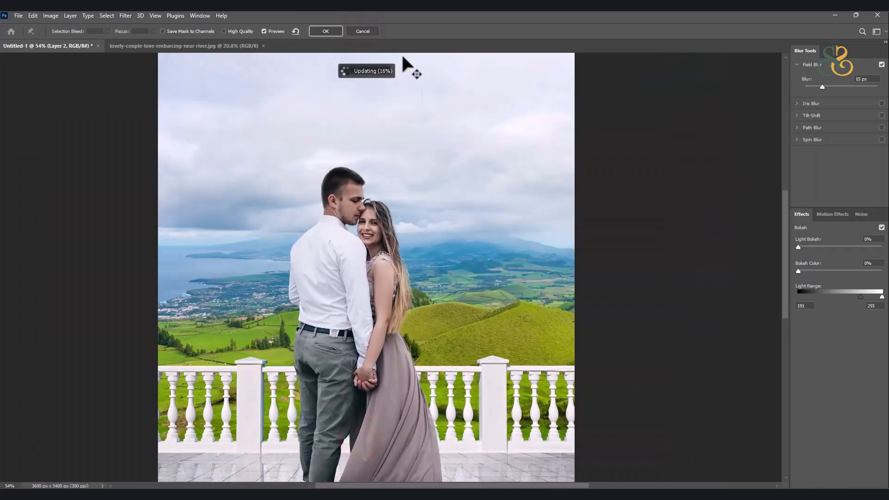
{"action": "left_click", "coordinate": [363, 31]}
{"action": "left_click", "coordinate": [367, 31]}
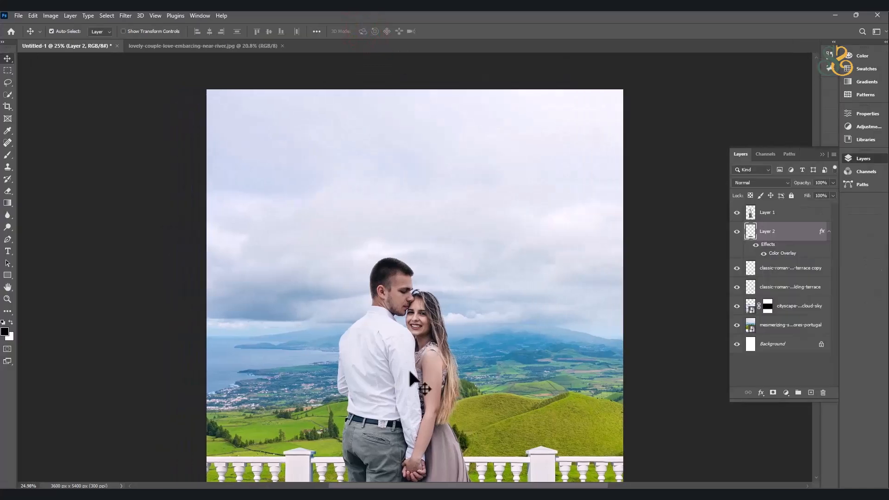
Apply a Field Blur of 134 px to the black shadow under the dress.
{"action": "left_click_drag", "start_coordinate": [411, 416], "coordinate": [404, 153]}
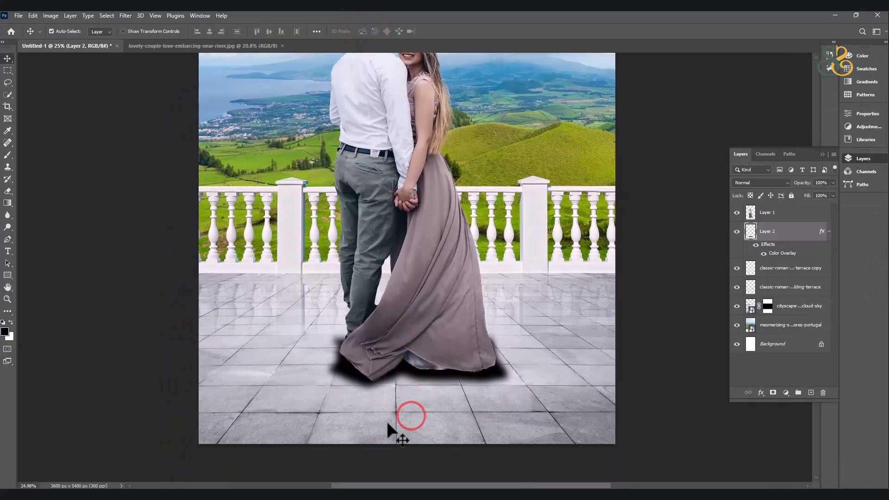
{"action": "scroll", "coordinate": [393, 403], "scroll_direction": "up", "scroll_amount": 6}
{"action": "scroll", "coordinate": [393, 404], "scroll_direction": "up", "scroll_amount": 1}
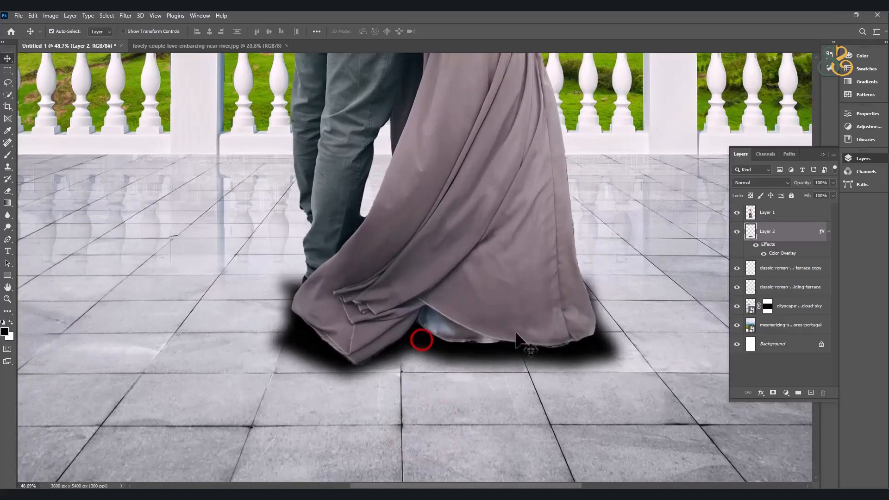
{"action": "left_click", "coordinate": [124, 16]}
{"action": "left_click", "coordinate": [159, 144]}
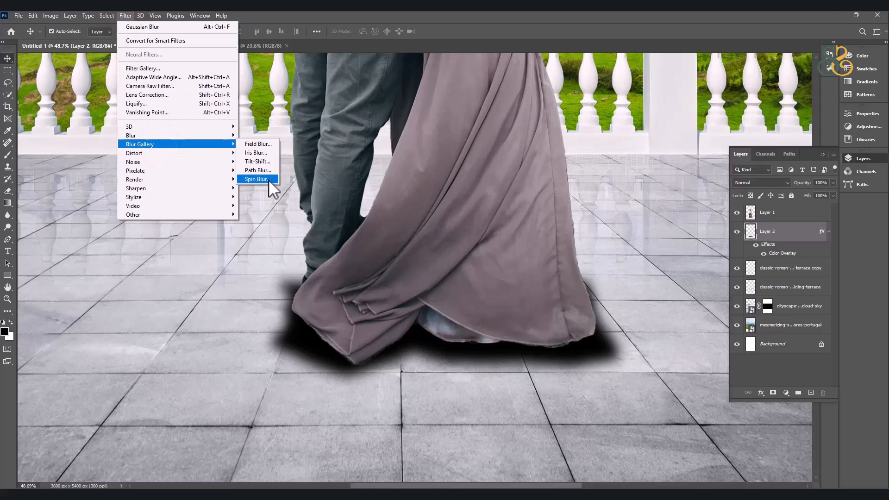
{"action": "left_click", "coordinate": [257, 144]}
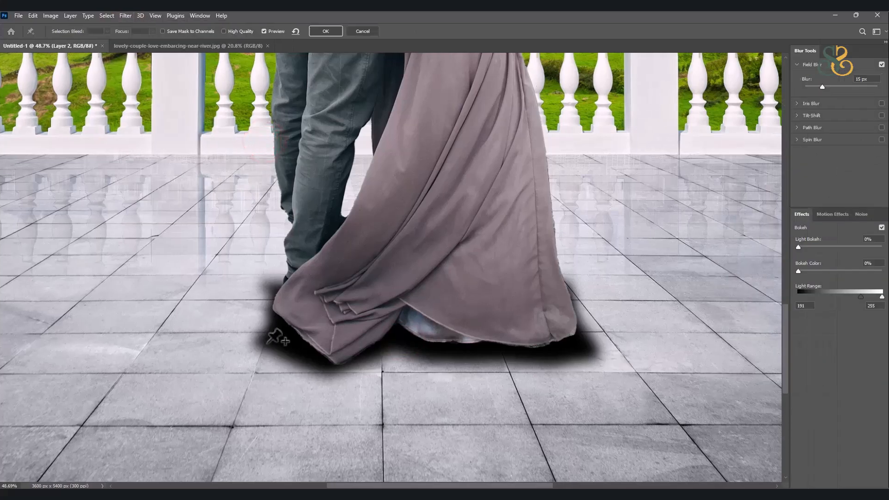
{"action": "left_click_drag", "start_coordinate": [275, 349], "coordinate": [244, 352]}
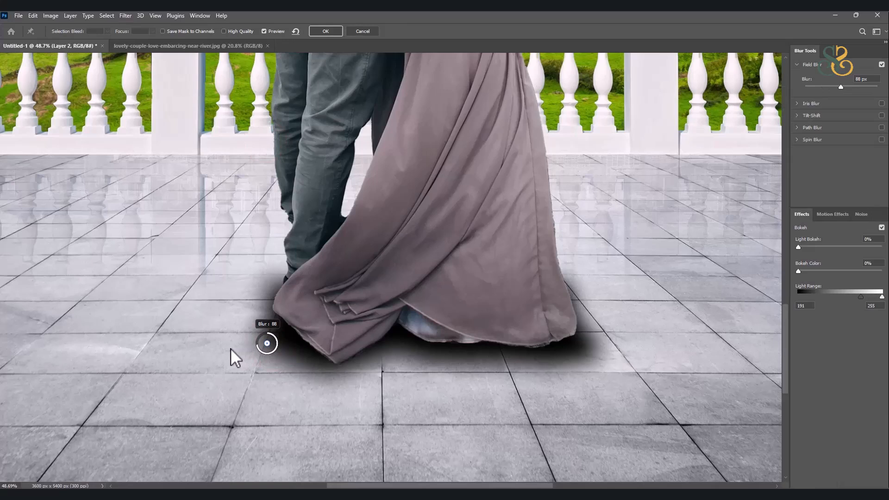
{"action": "left_click_drag", "start_coordinate": [257, 346], "coordinate": [258, 341]}
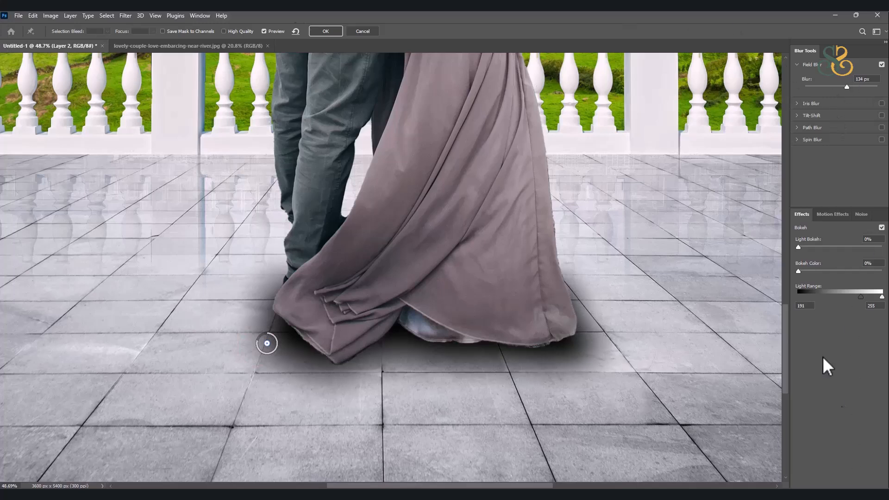
{"action": "left_click", "coordinate": [326, 31]}
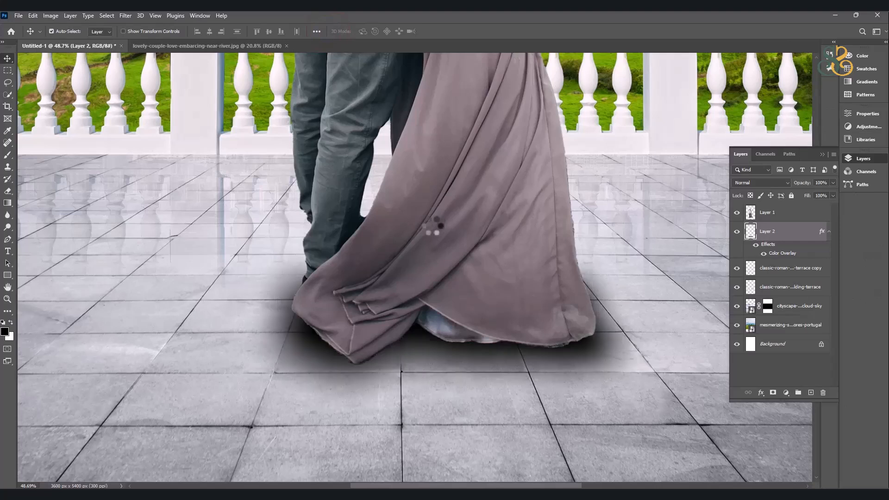
Set the blend mode of both the shadow's Color Overlay effect and the shadow layer itself to Multiply.
{"action": "left_click", "coordinate": [764, 183]}
{"action": "left_click", "coordinate": [803, 236]}
{"action": "double_click", "coordinate": [787, 254]}
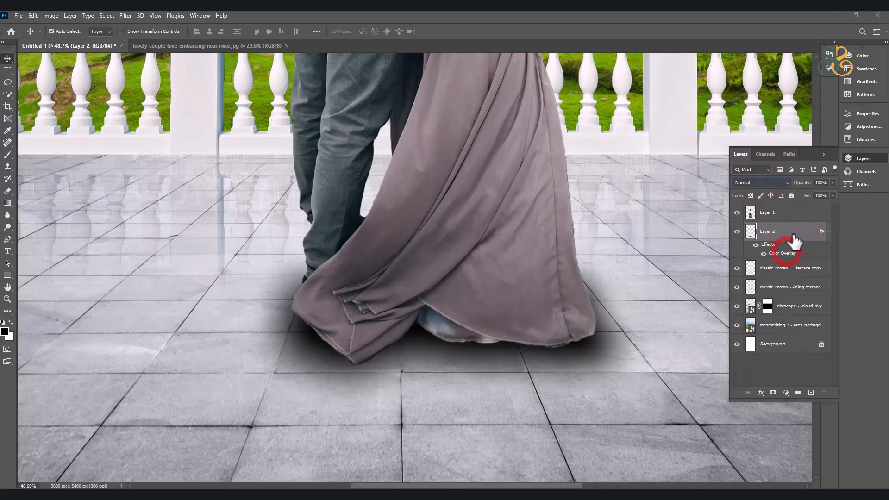
{"action": "left_click", "coordinate": [702, 160]}
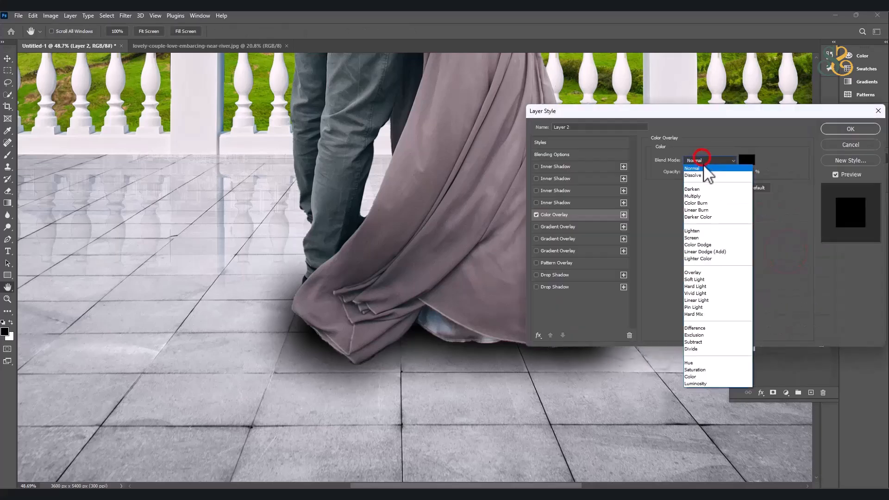
{"action": "left_click", "coordinate": [701, 196]}
{"action": "left_click", "coordinate": [840, 130]}
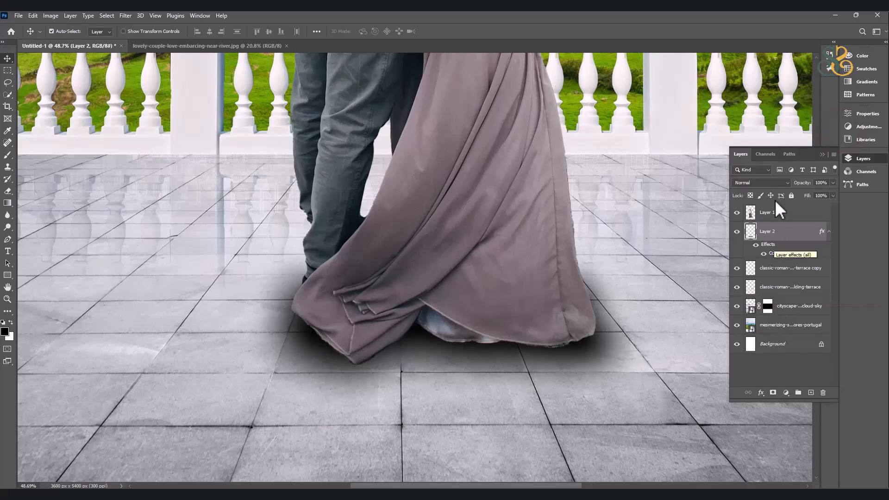
{"action": "left_click", "coordinate": [763, 183]}
{"action": "left_click", "coordinate": [752, 218]}
Tighten the shadow's size and position beneath the dress hem with Free Transform and apply it.
{"action": "left_click", "coordinate": [451, 140]}
{"action": "scroll", "coordinate": [473, 157], "scroll_direction": "down", "scroll_amount": 3}
{"action": "left_click", "coordinate": [434, 434]}
{"action": "key", "text": "ctrl+t"}
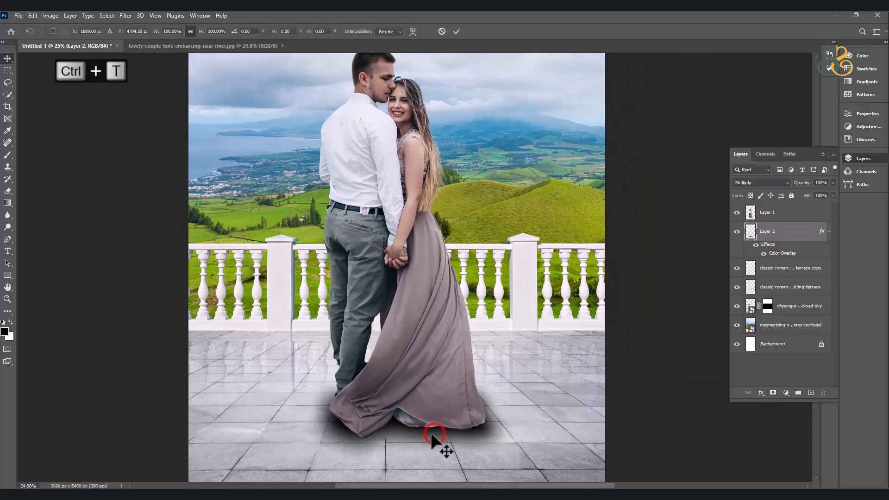
{"action": "left_click_drag", "start_coordinate": [408, 463], "coordinate": [413, 446]}
{"action": "left_click_drag", "start_coordinate": [415, 405], "coordinate": [416, 417]}
{"action": "left_click_drag", "start_coordinate": [513, 423], "coordinate": [458, 426]}
{"action": "key", "text": "Return"}
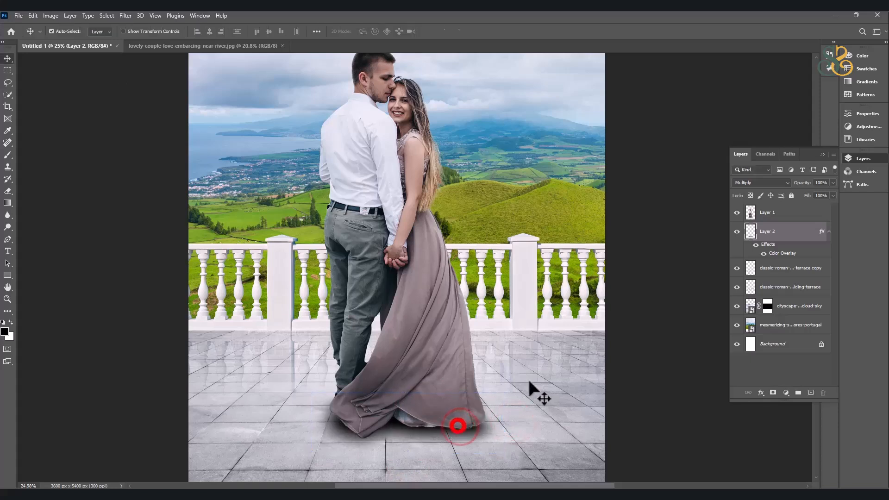
Lower the shadow layer's opacity to 77%.
{"action": "key", "text": "7"}
{"action": "key", "text": "7"}
{"action": "scroll", "coordinate": [412, 370], "scroll_direction": "down", "scroll_amount": 1}
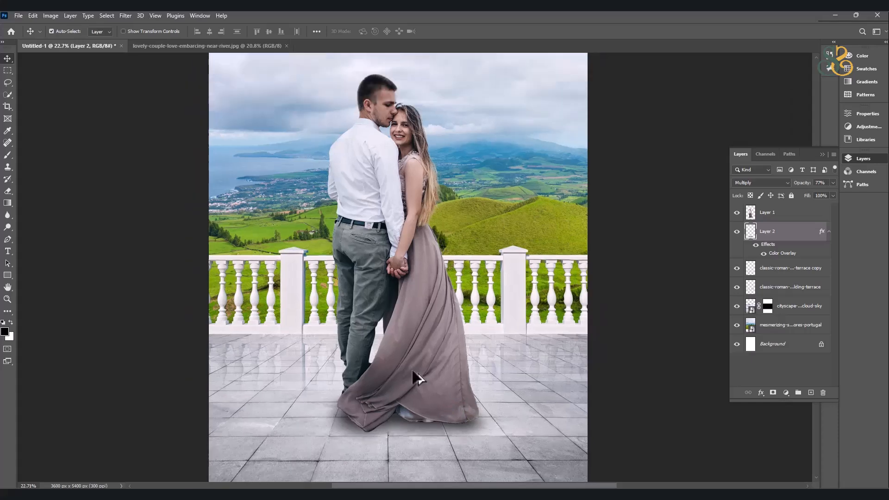
{"action": "mouse_move", "coordinate": [432, 250]}
{"action": "left_mouse_down"}
{"action": "mouse_move", "coordinate": [440, 313]}
{"action": "mouse_move", "coordinate": [439, 262]}
{"action": "left_mouse_up"}
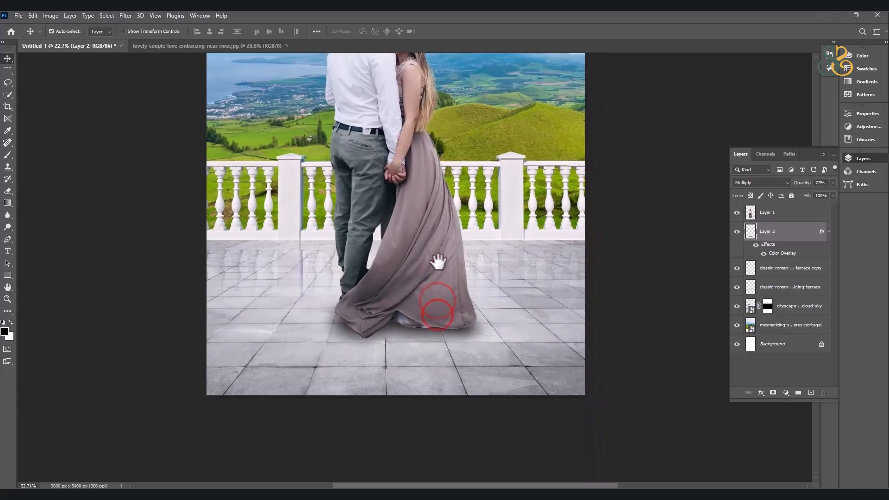
{"action": "scroll", "coordinate": [455, 240], "scroll_direction": "down", "scroll_amount": 4}
{"action": "left_click_drag", "start_coordinate": [438, 225], "coordinate": [420, 213]}
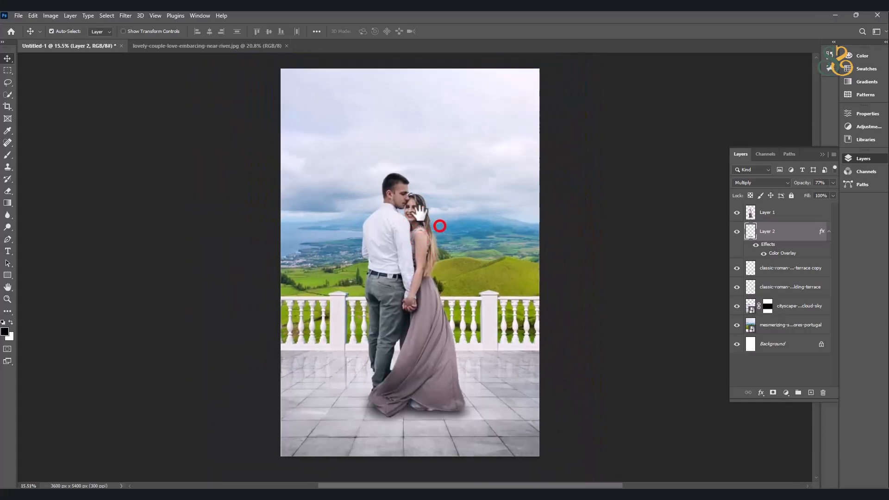
Add a Color Lookup adjustment layer above all layers and try several 3DLUT looks, settling on Candlelight.CUBE.
{"action": "left_click", "coordinate": [596, 275]}
{"action": "left_click", "coordinate": [786, 392]}
{"action": "left_click", "coordinate": [813, 343]}
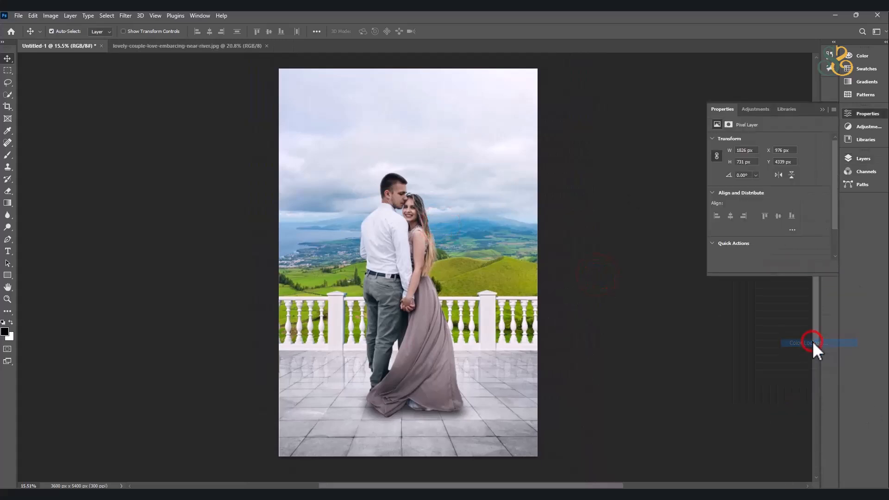
{"action": "left_click", "coordinate": [801, 140]}
{"action": "left_click", "coordinate": [787, 178]}
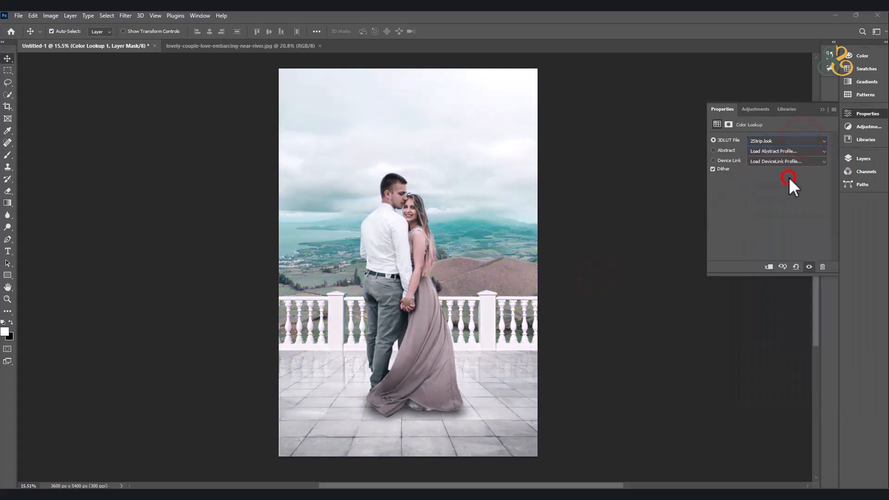
{"action": "key", "text": "Down"}
{"action": "key", "text": "Down"}
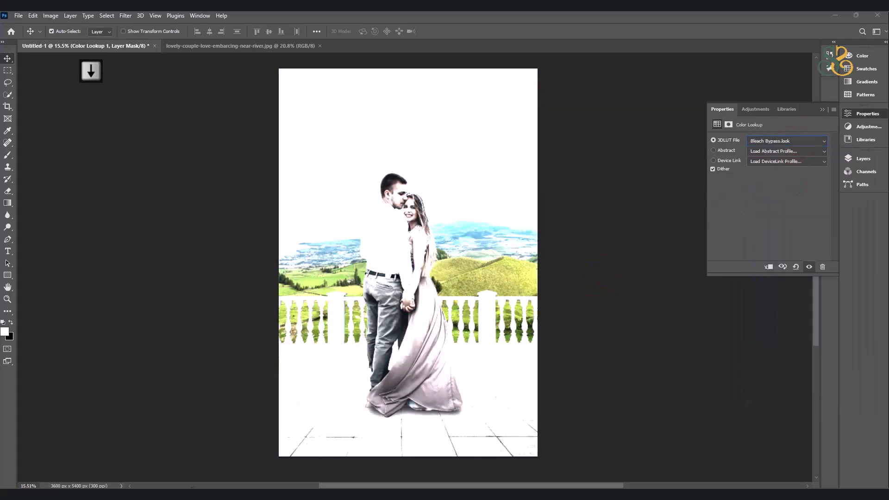
{"action": "left_click", "coordinate": [811, 140]}
{"action": "left_click", "coordinate": [813, 141]}
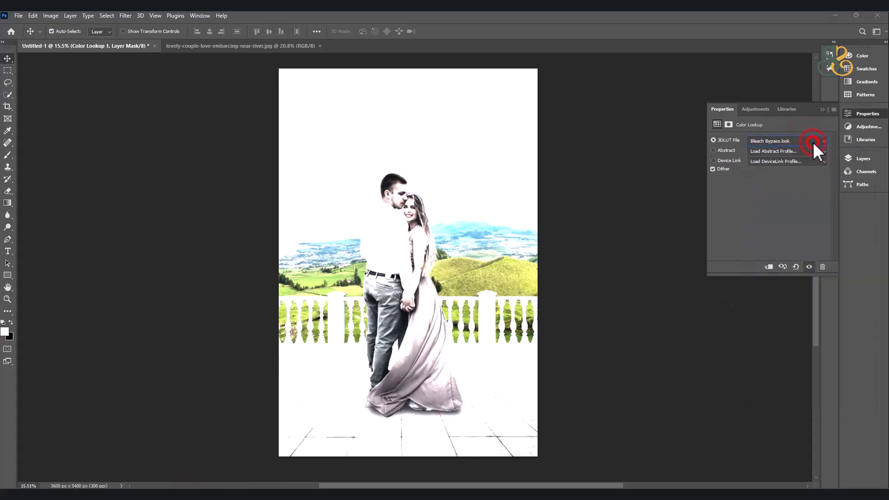
{"action": "key", "text": "Down"}
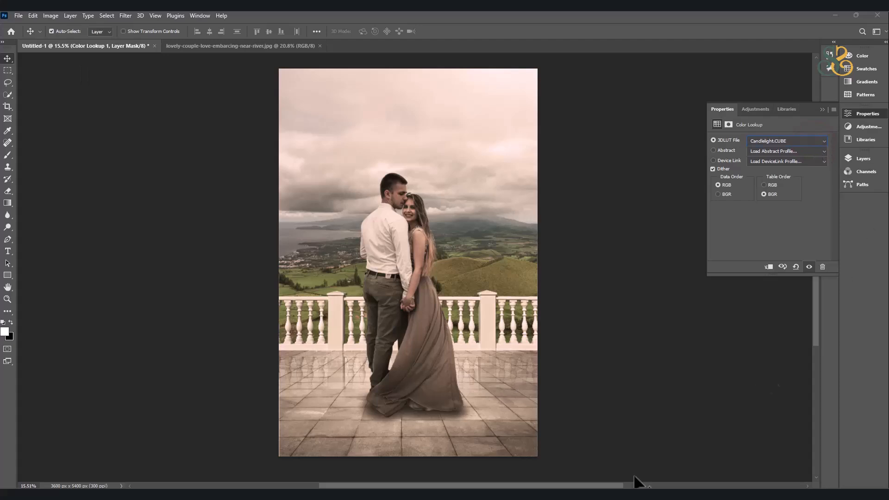
{"action": "left_click", "coordinate": [579, 308]}
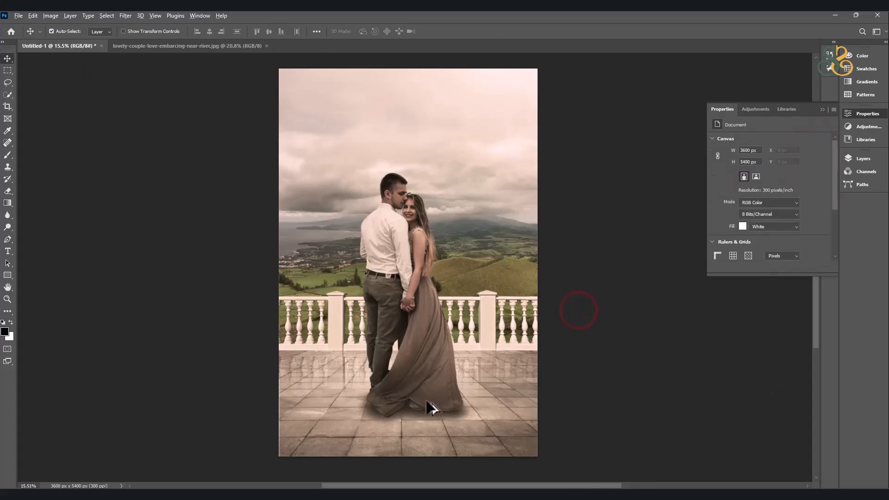
Examine the color-graded composite, checking the couple, the railing and the terrace floor at several magnifications.
{"action": "scroll", "coordinate": [431, 402], "scroll_direction": "up", "scroll_amount": 3}
{"action": "scroll", "coordinate": [467, 319], "scroll_direction": "down", "scroll_amount": 2}
{"action": "mouse_move", "coordinate": [488, 143]}
{"action": "left_mouse_down"}
{"action": "mouse_move", "coordinate": [476, 203]}
{"action": "mouse_move", "coordinate": [468, 189]}
{"action": "mouse_move", "coordinate": [464, 207]}
{"action": "left_mouse_up"}
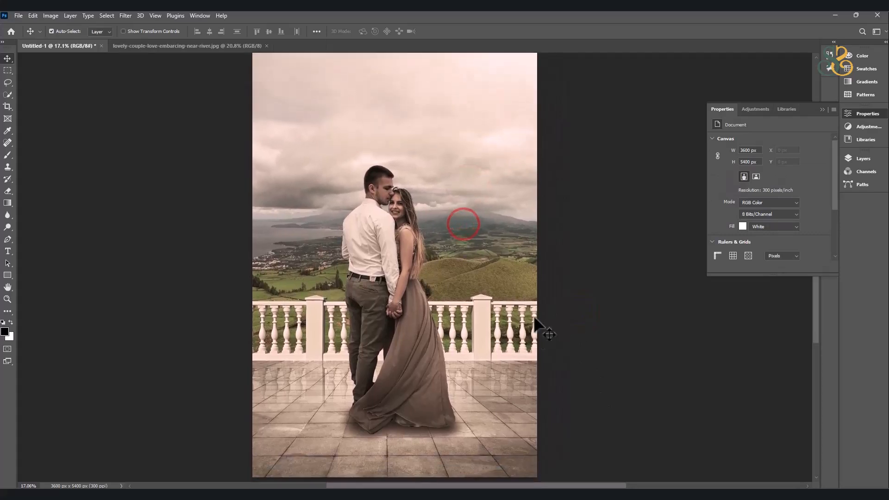
{"action": "scroll", "coordinate": [498, 324], "scroll_direction": "up", "scroll_amount": 3}
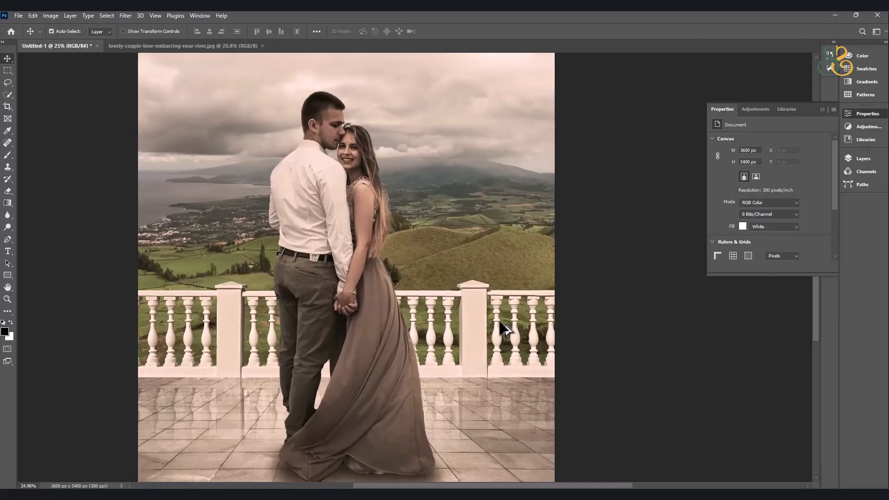
{"action": "scroll", "coordinate": [500, 313], "scroll_direction": "up", "scroll_amount": 3}
{"action": "scroll", "coordinate": [500, 313], "scroll_direction": "down", "scroll_amount": 2}
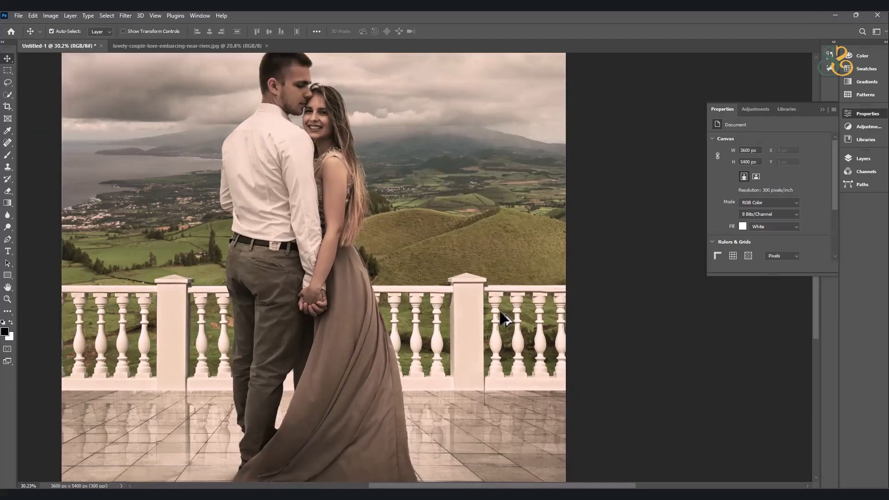
{"action": "scroll", "coordinate": [505, 319], "scroll_direction": "down", "scroll_amount": 1}
{"action": "left_click", "coordinate": [477, 307]}
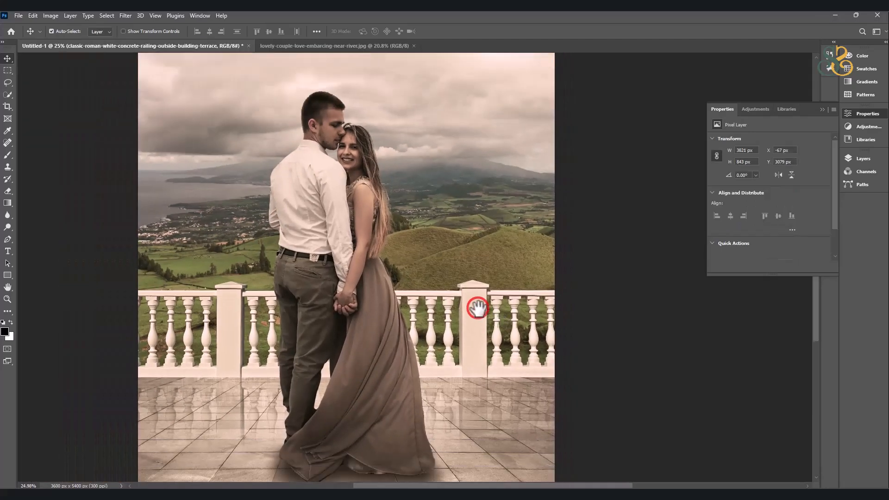
{"action": "left_click_drag", "start_coordinate": [477, 310], "coordinate": [477, 264]}
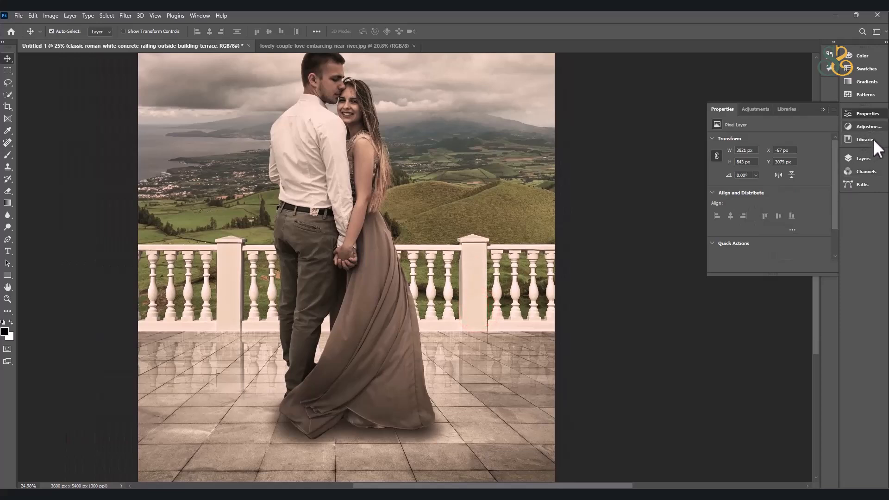
Add a Color Balance adjustment clipped to the railing layer, with midtones at red +35, magenta -20 and shifted toward yellow.
{"action": "left_click", "coordinate": [868, 159]}
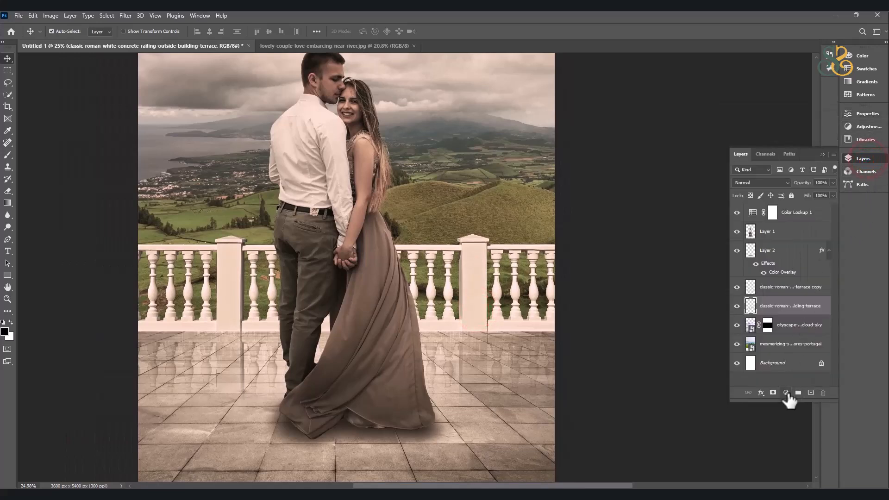
{"action": "left_click", "coordinate": [787, 393]}
{"action": "left_click", "coordinate": [817, 311]}
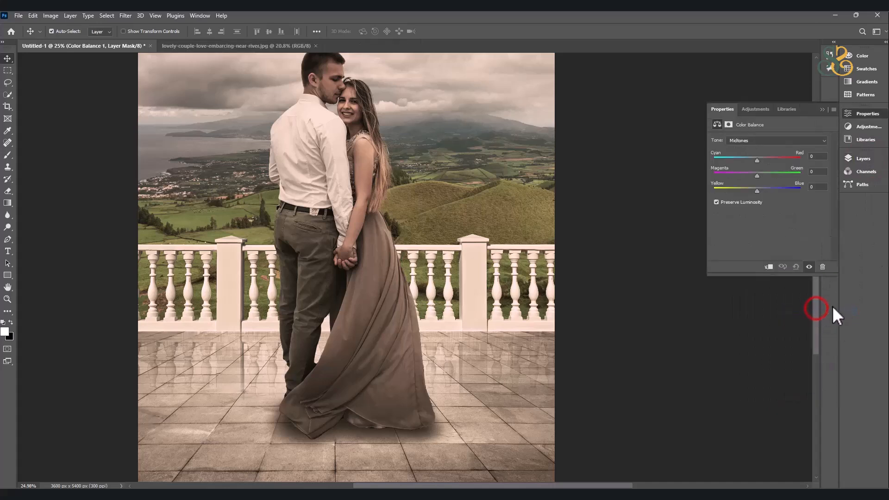
{"action": "mouse_move", "coordinate": [754, 189]}
{"action": "left_mouse_down"}
{"action": "mouse_move", "coordinate": [763, 160]}
{"action": "mouse_move", "coordinate": [776, 161]}
{"action": "mouse_move", "coordinate": [762, 173]}
{"action": "left_mouse_up"}
{"action": "left_click", "coordinate": [767, 268]}
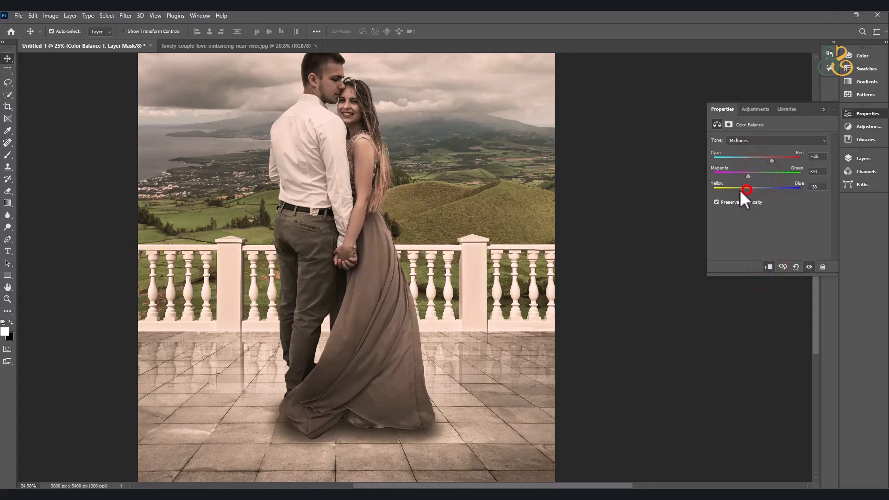
{"action": "left_click", "coordinate": [822, 110]}
{"action": "scroll", "coordinate": [526, 245], "scroll_direction": "down", "scroll_amount": 5}
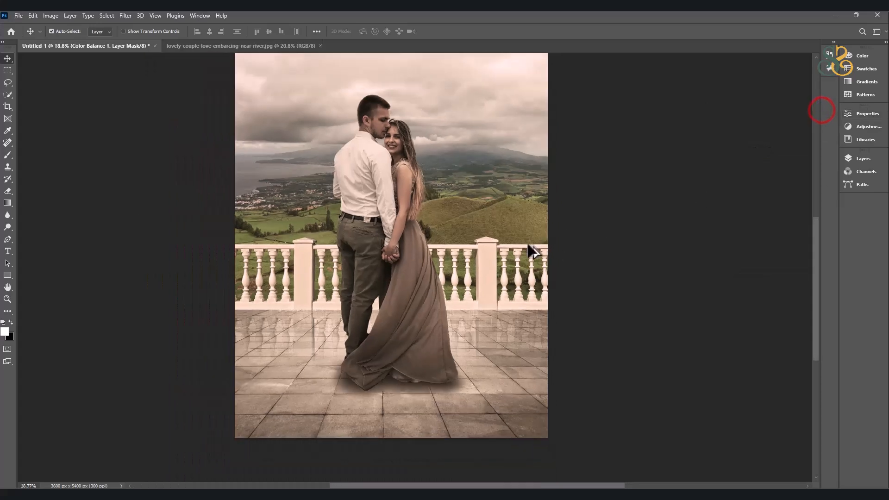
{"action": "left_click_drag", "start_coordinate": [585, 181], "coordinate": [564, 235]}
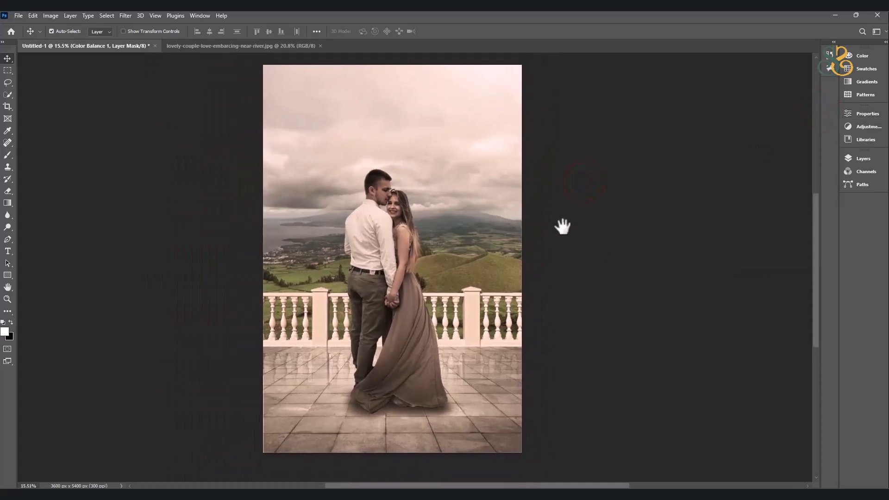
Make a small square marquee selection in the image's upper-left corner as a margin spacer.
{"action": "left_click", "coordinate": [8, 70]}
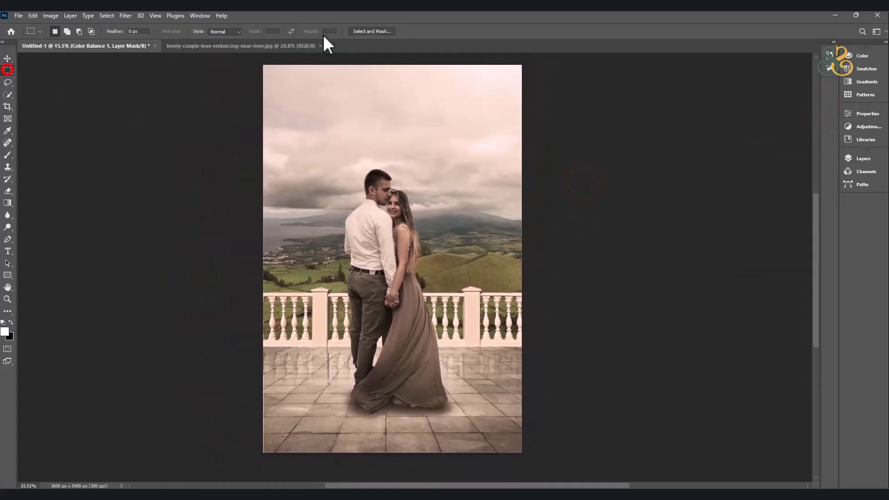
{"action": "left_click_drag", "start_coordinate": [260, 59], "coordinate": [274, 86]}
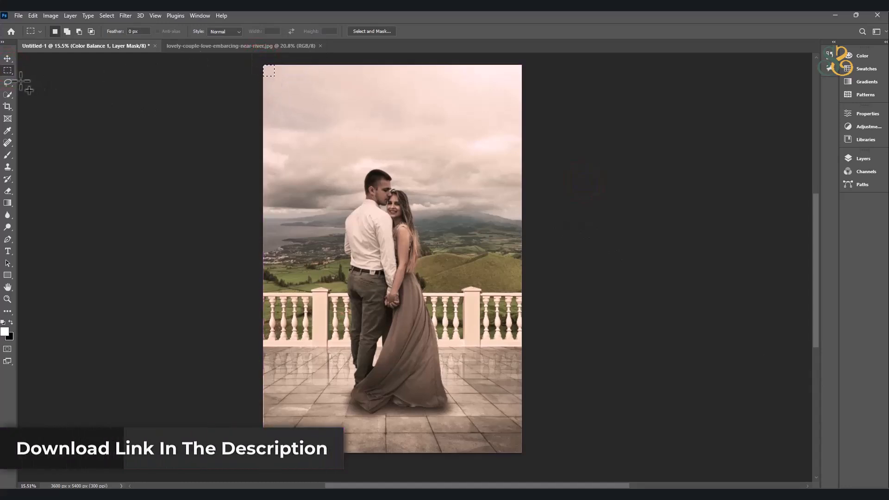
{"action": "left_click", "coordinate": [195, 490]}
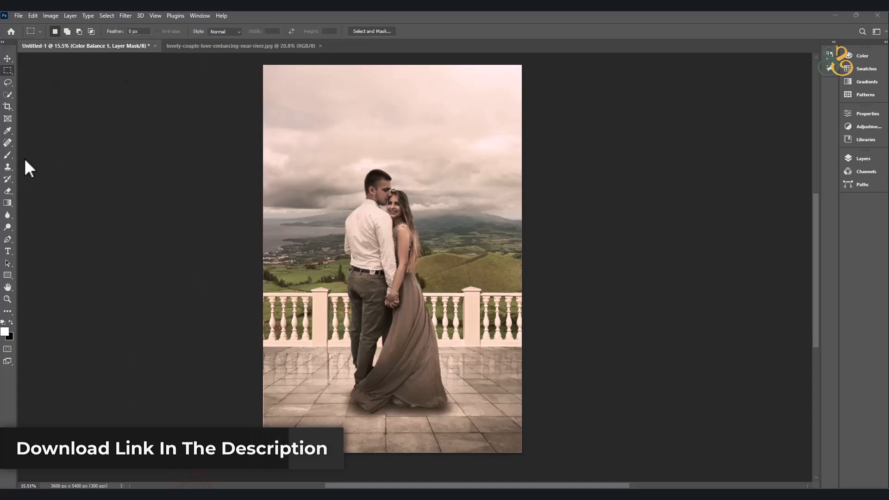
{"action": "left_click", "coordinate": [115, 82]}
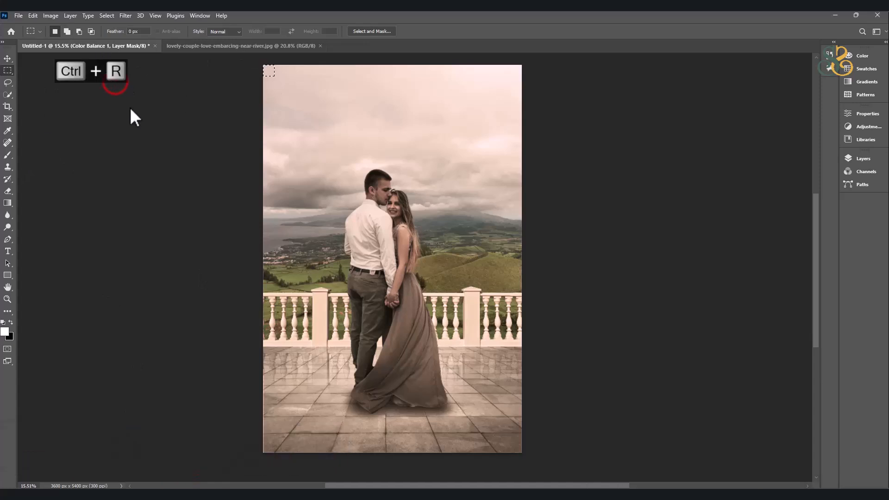
Show the rulers and place guides at an equal inset from all four image edges, using the square selection as the spacer.
{"action": "key", "text": "ctrl+r"}
{"action": "left_click_drag", "start_coordinate": [23, 95], "coordinate": [301, 93]}
{"action": "left_click_drag", "start_coordinate": [303, 57], "coordinate": [542, 459]}
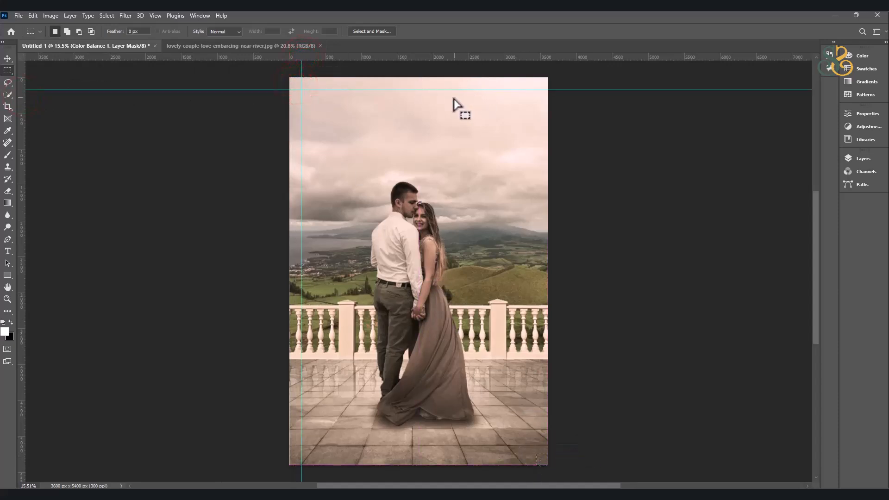
{"action": "left_click_drag", "start_coordinate": [449, 56], "coordinate": [532, 453]}
{"action": "left_click_drag", "start_coordinate": [20, 200], "coordinate": [536, 209]}
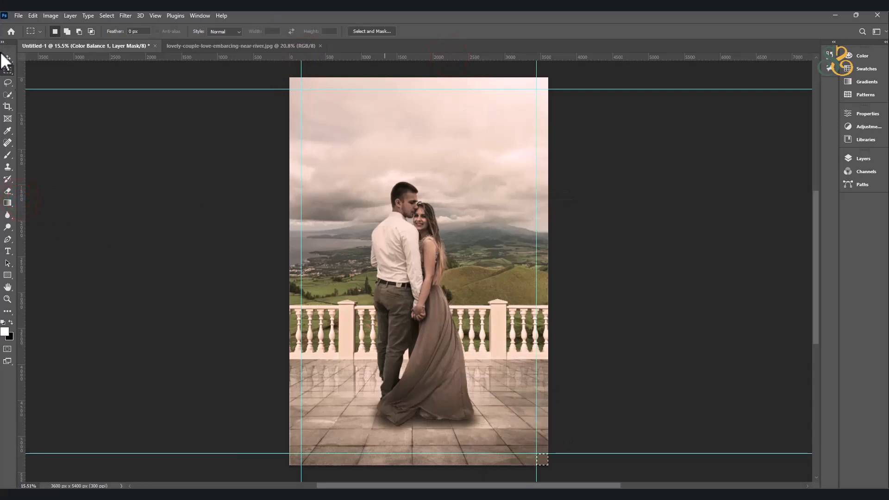
Clear the selection and draw a 3274 by 5074 px rectangle shape filling the area between the four margin guides.
{"action": "left_click", "coordinate": [7, 275]}
{"action": "key", "text": "ctrl+d"}
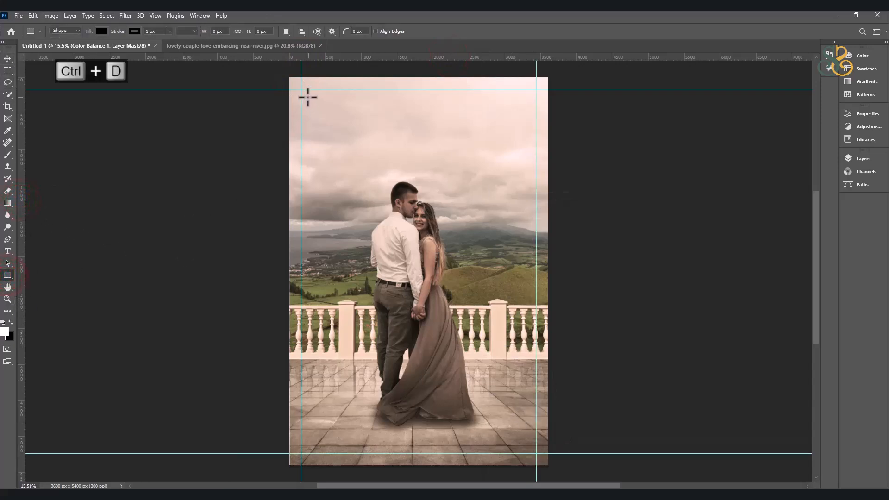
{"action": "left_click_drag", "start_coordinate": [301, 88], "coordinate": [535, 453]}
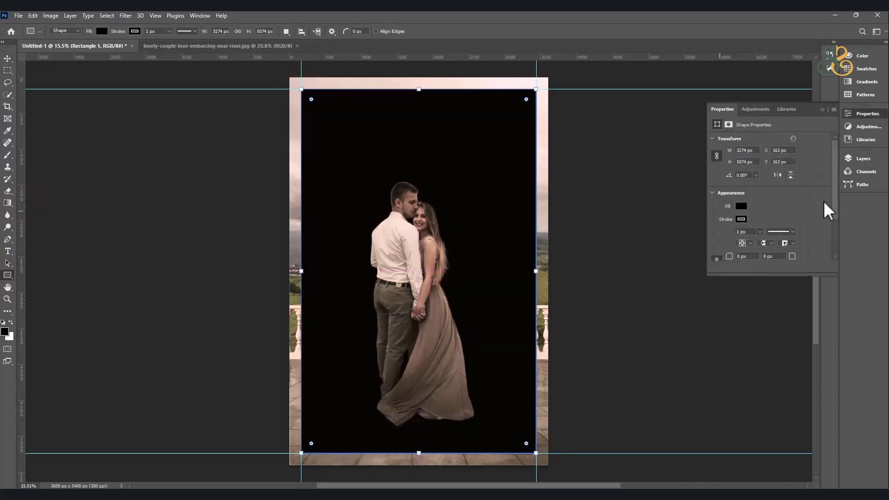
Remove the rectangle's fill and set its stroke colour to white.
{"action": "left_click", "coordinate": [742, 205]}
{"action": "left_click", "coordinate": [723, 225]}
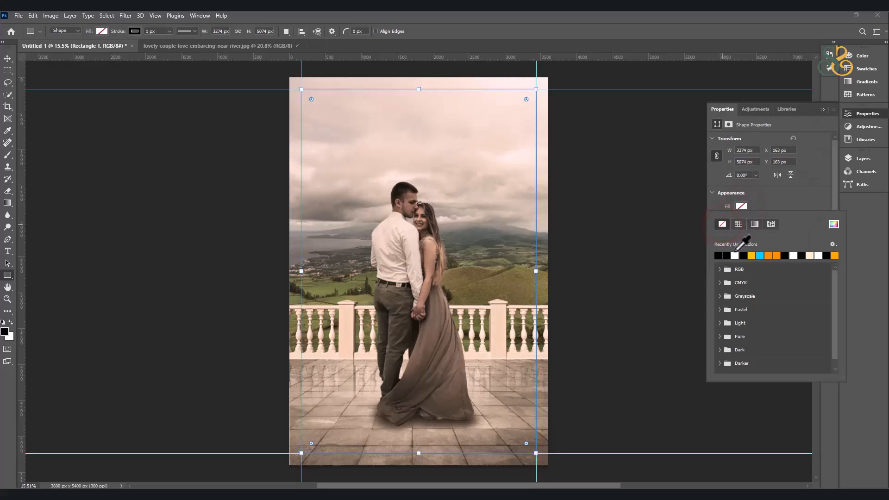
{"action": "scroll", "coordinate": [777, 229], "scroll_direction": "down", "scroll_amount": 2}
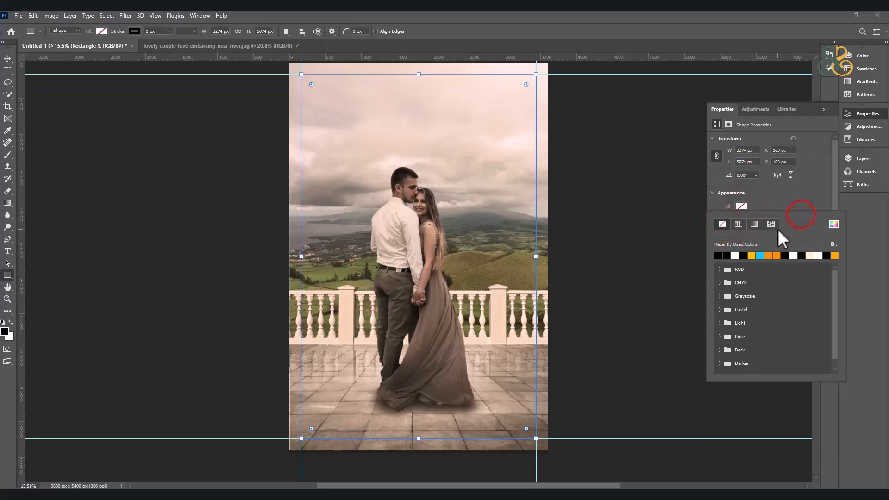
{"action": "scroll", "coordinate": [776, 229], "scroll_direction": "up", "scroll_amount": 3}
{"action": "left_click", "coordinate": [7, 59]}
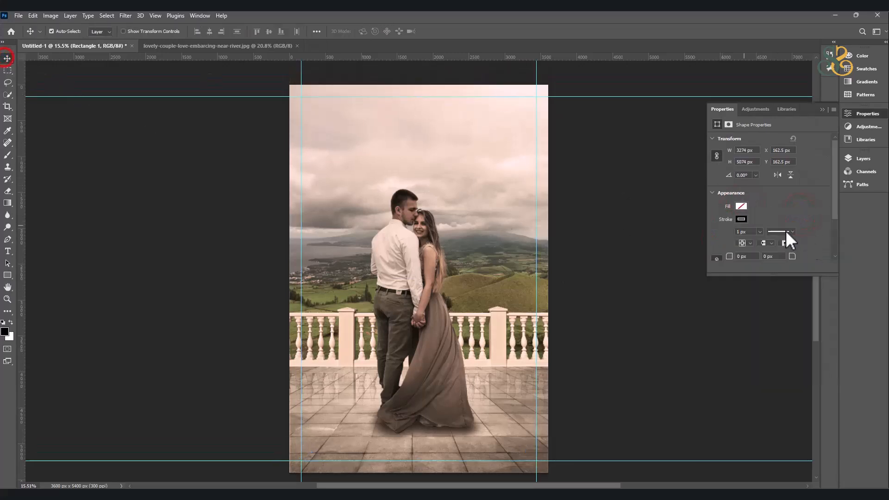
{"action": "left_click", "coordinate": [741, 219]}
{"action": "left_click", "coordinate": [6, 58]}
Bring the rectangle layer to the top of the layer stack.
{"action": "left_click", "coordinate": [864, 158]}
{"action": "double_click", "coordinate": [812, 309]}
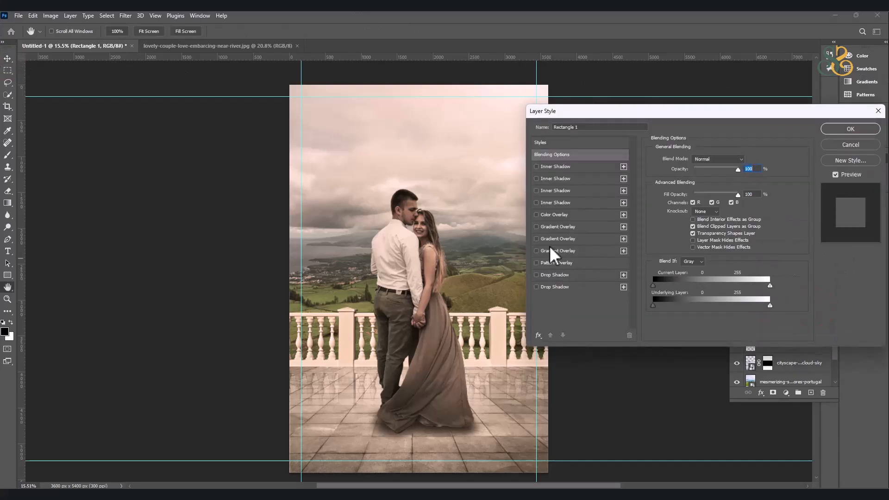
{"action": "left_click", "coordinate": [861, 144]}
{"action": "key", "text": "ctrl+shift+bracketright"}
Add a Multiply drop shadow to the rectangle with opacity 100%, angle 18°, distance 6 px, spread 3% and size 24 px.
{"action": "double_click", "coordinate": [817, 214]}
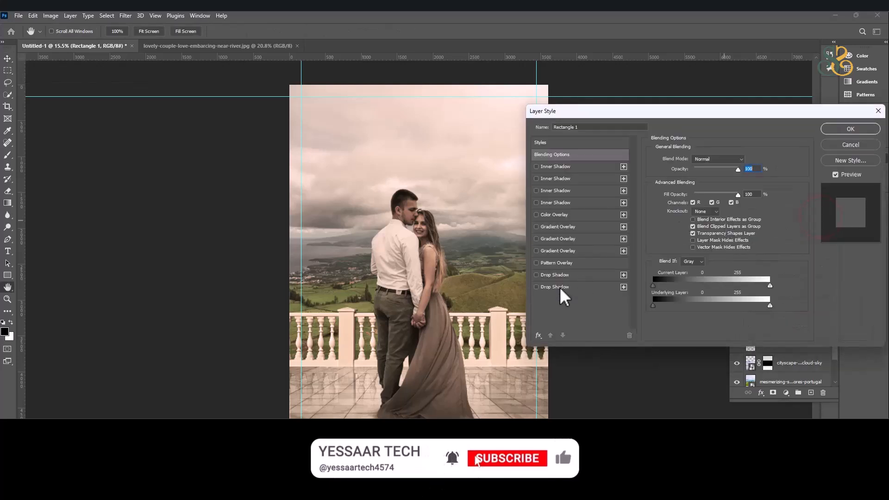
{"action": "left_click", "coordinate": [561, 290]}
{"action": "left_click_drag", "start_coordinate": [693, 200], "coordinate": [730, 172]}
{"action": "left_click_drag", "start_coordinate": [687, 221], "coordinate": [717, 201]}
{"action": "left_click_drag", "start_coordinate": [325, 115], "coordinate": [326, 122]}
{"action": "left_click_drag", "start_coordinate": [698, 221], "coordinate": [695, 222]}
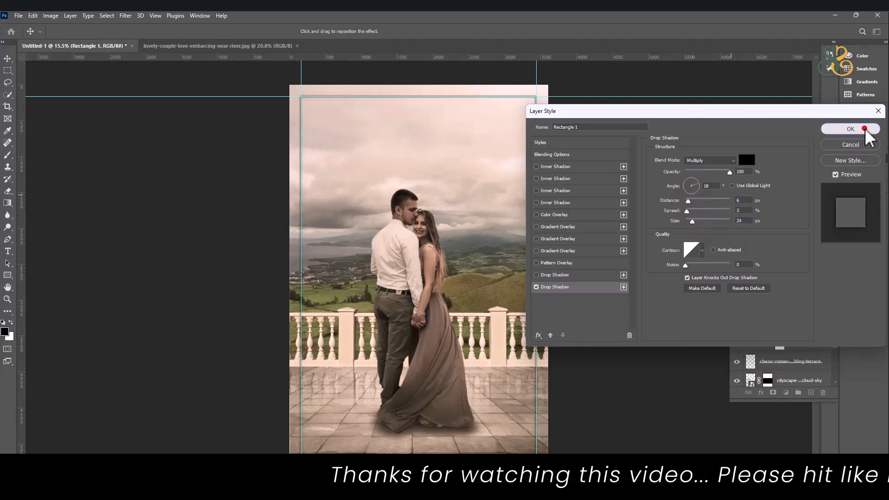
{"action": "left_click", "coordinate": [867, 130]}
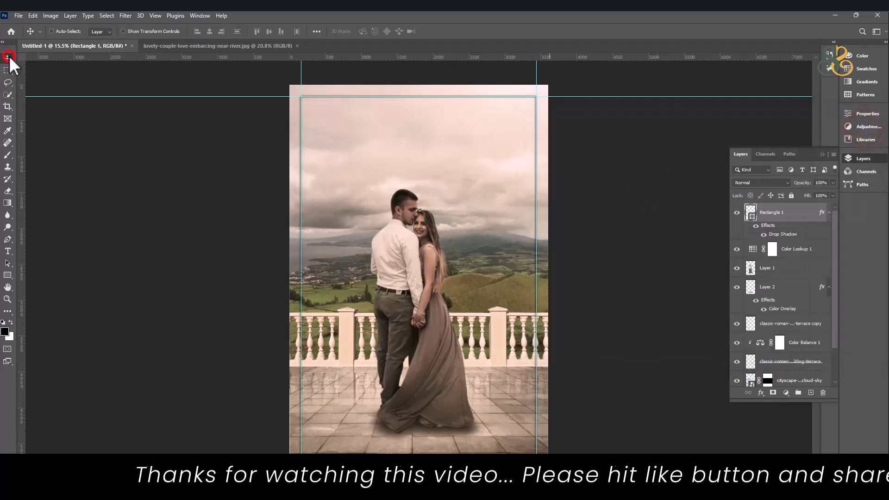
Hide the guides and check the shadowed frame at a closer magnification.
{"action": "key", "text": "ctrl+h"}
{"action": "scroll", "coordinate": [485, 135], "scroll_direction": "down", "scroll_amount": 1}
{"action": "scroll", "coordinate": [510, 411], "scroll_direction": "up", "scroll_amount": 5}
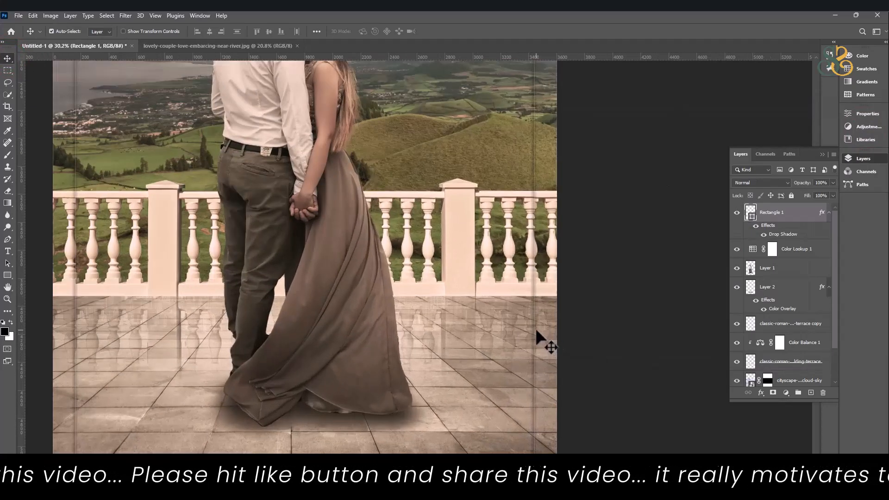
Try a thicker stroke on the rectangle, starting at 5 px, and bring the width back down to 1 px.
{"action": "left_click", "coordinate": [7, 275]}
{"action": "left_click", "coordinate": [160, 31]}
{"action": "type", "text": "5"}
{"action": "key", "text": "Return"}
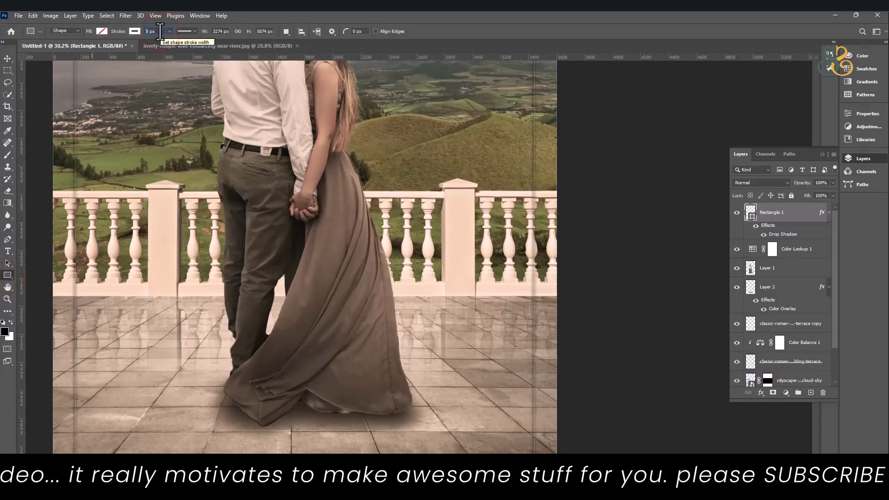
{"action": "key", "text": "Down"}
{"action": "key", "text": "Down"}
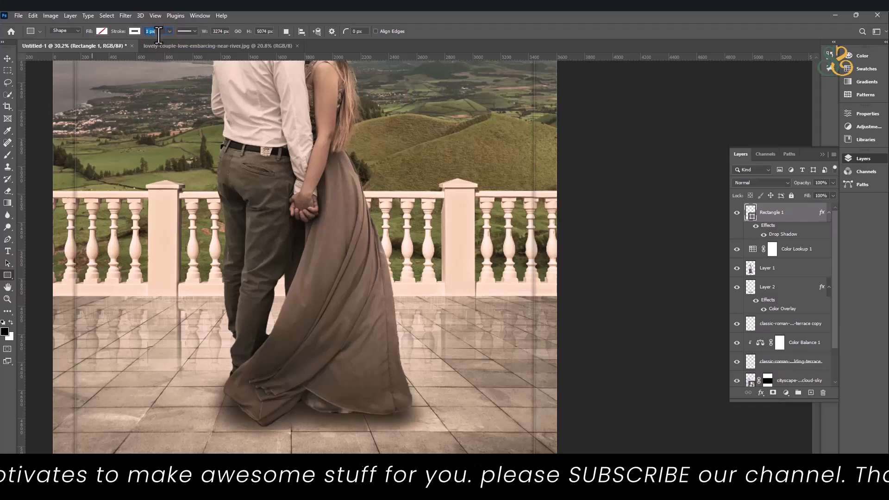
{"action": "key", "text": "Return"}
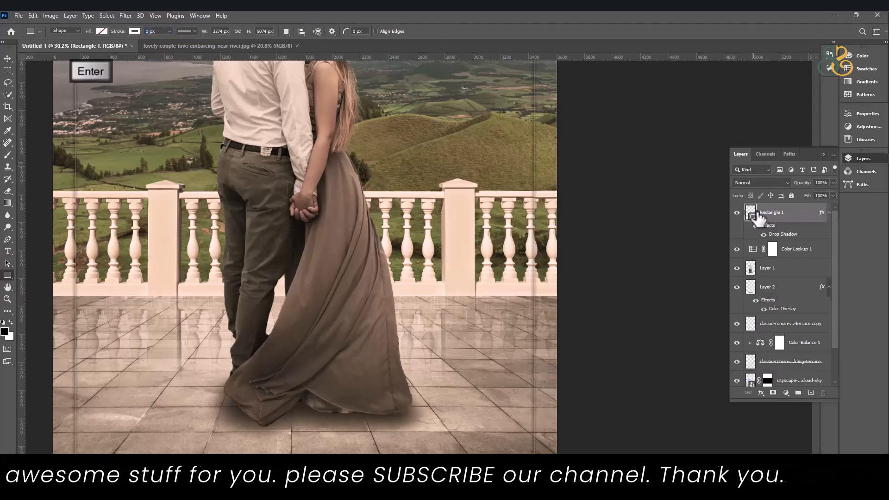
Examine the whole composite with its inset frame around the couple and terrace.
{"action": "left_click", "coordinate": [8, 58]}
{"action": "scroll", "coordinate": [307, 166], "scroll_direction": "down", "scroll_amount": 5}
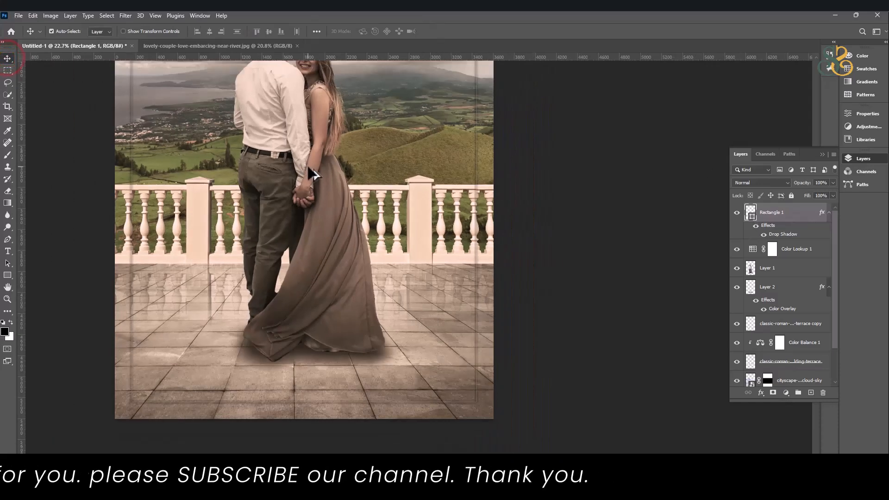
{"action": "left_click_drag", "start_coordinate": [469, 174], "coordinate": [488, 245]}
{"action": "left_click_drag", "start_coordinate": [470, 176], "coordinate": [472, 233]}
{"action": "scroll", "coordinate": [470, 176], "scroll_direction": "down", "scroll_amount": 2}
{"action": "left_click_drag", "start_coordinate": [448, 164], "coordinate": [449, 180]}
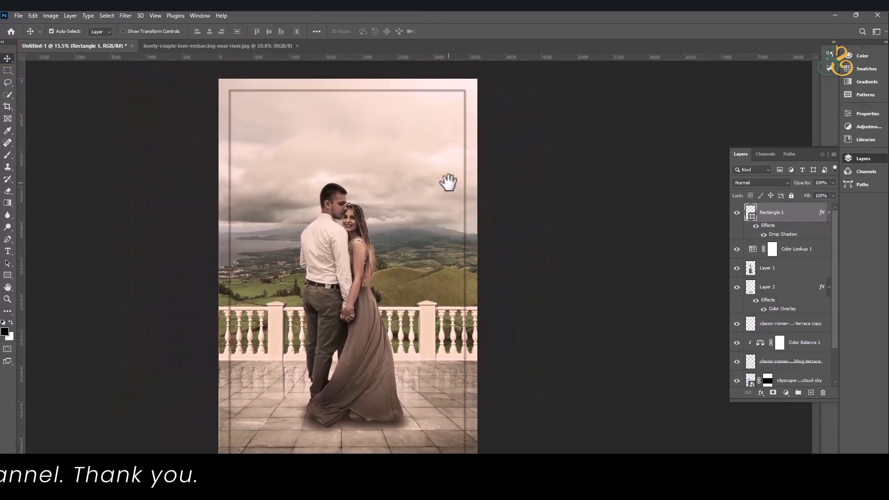